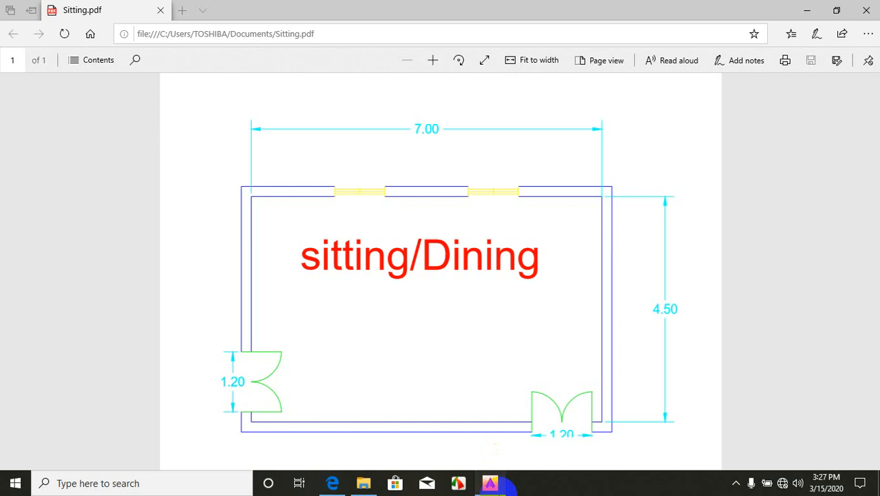
- Switch to AutoCAD and review the object snap settings, accepting them with all snap modes enabled
click(490, 483)
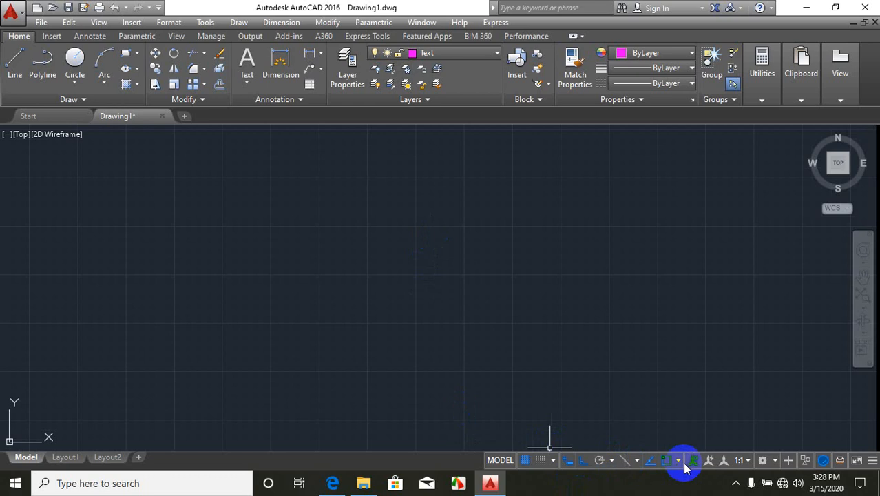
right_click(663, 467)
click(657, 446)
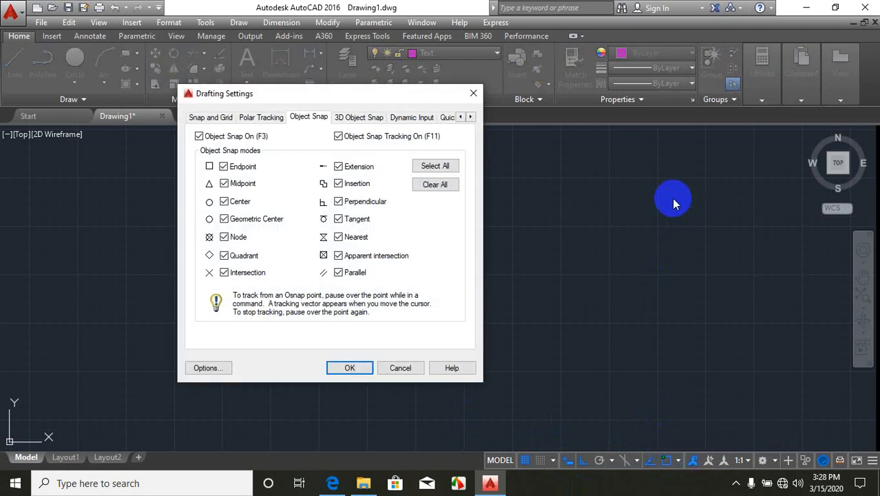
click(349, 367)
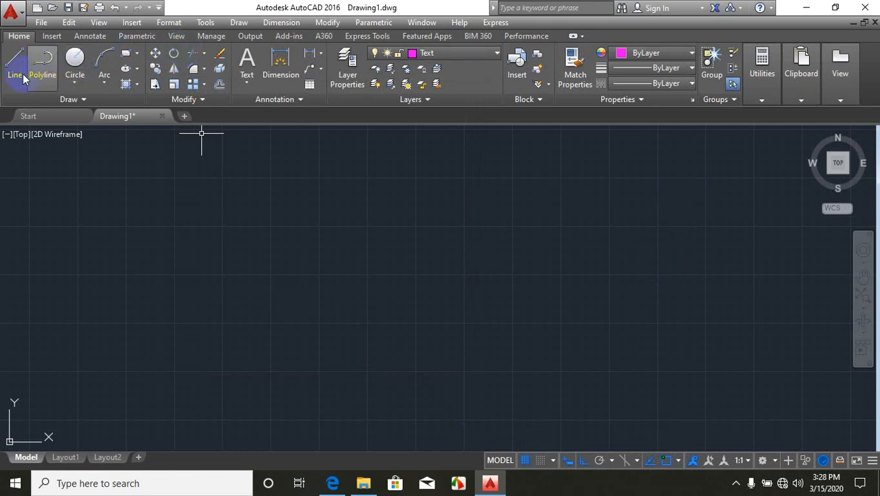
- Make the Wall layer current and consult the reference plan in Sitting.pdf for the room's dimensions
click(455, 53)
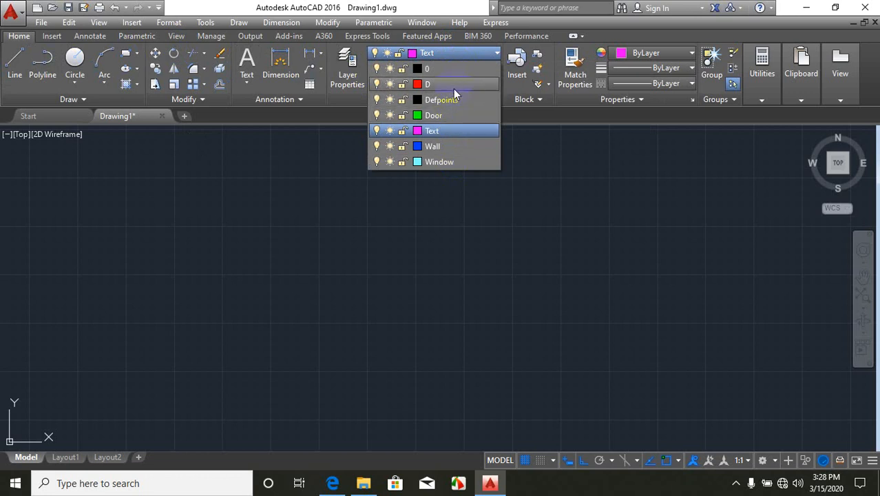
click(449, 146)
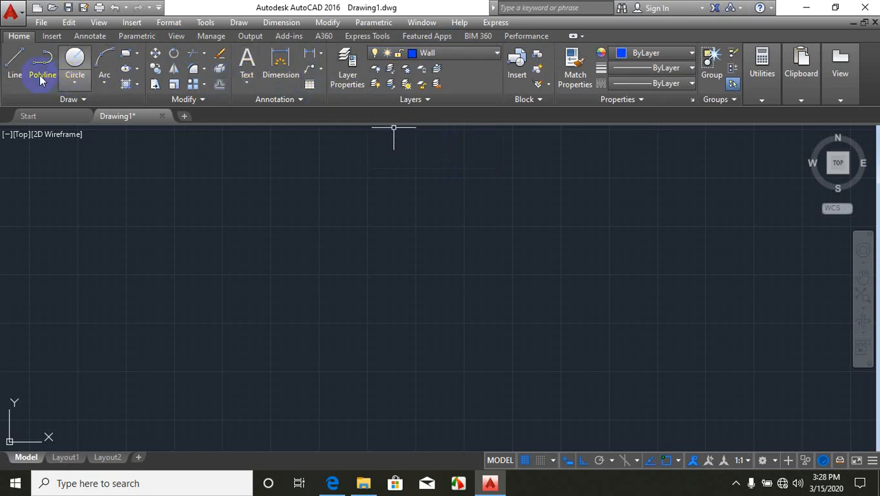
click(16, 69)
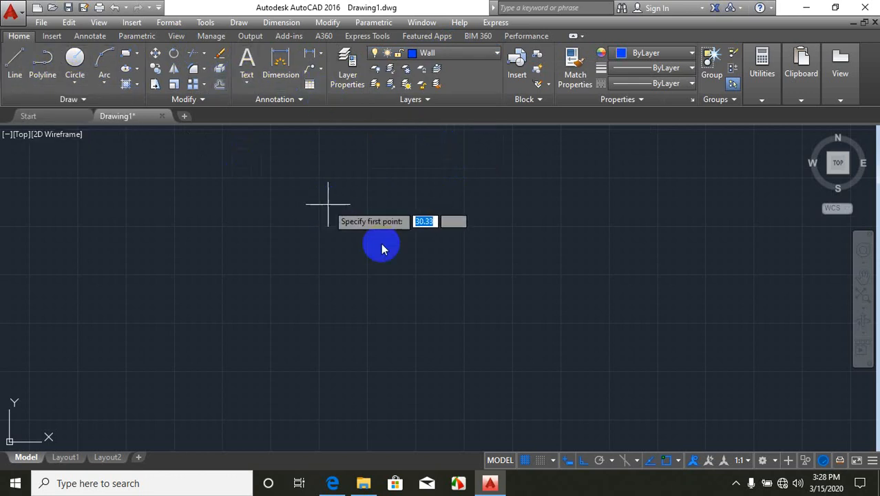
click(328, 483)
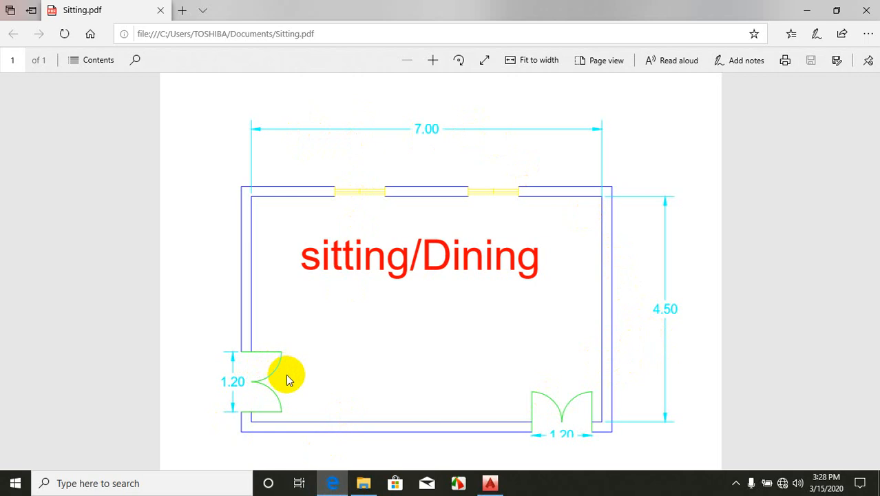
click(490, 484)
- Draw the closed rectangular room outline with the Line command, 7 wide and 4.5 high
click(259, 187)
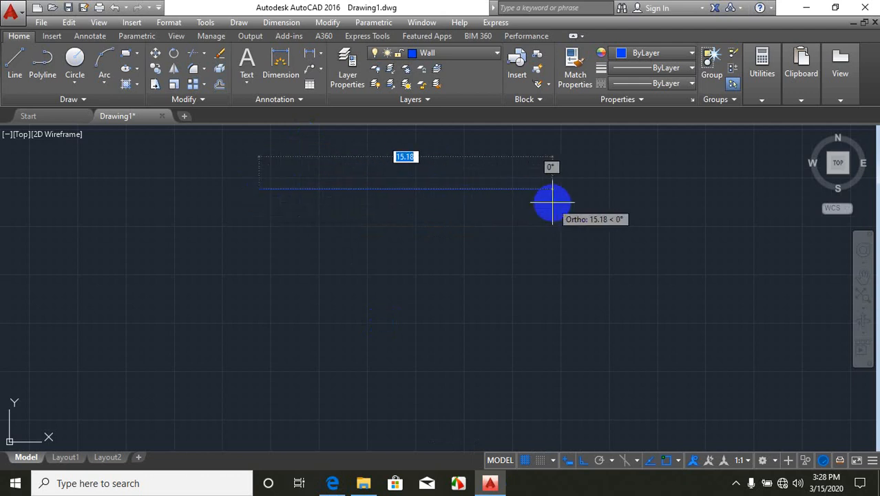
text(7)
key(Return)
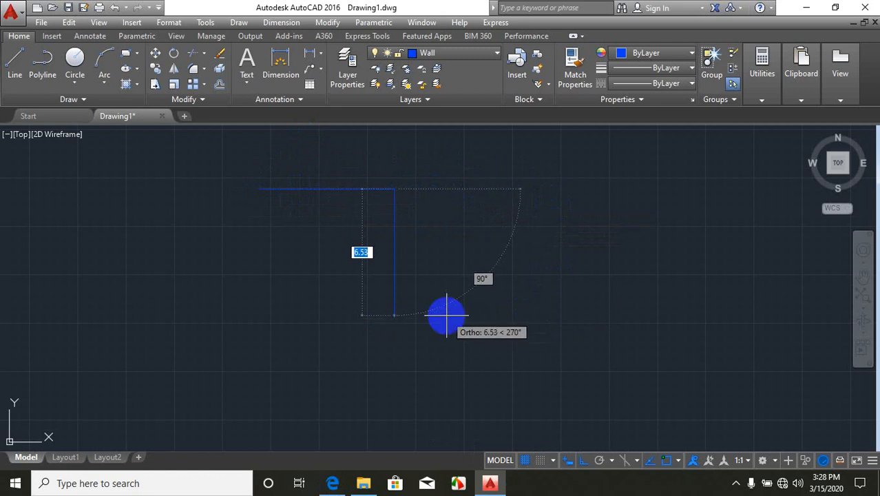
text(4.5)
key(Return)
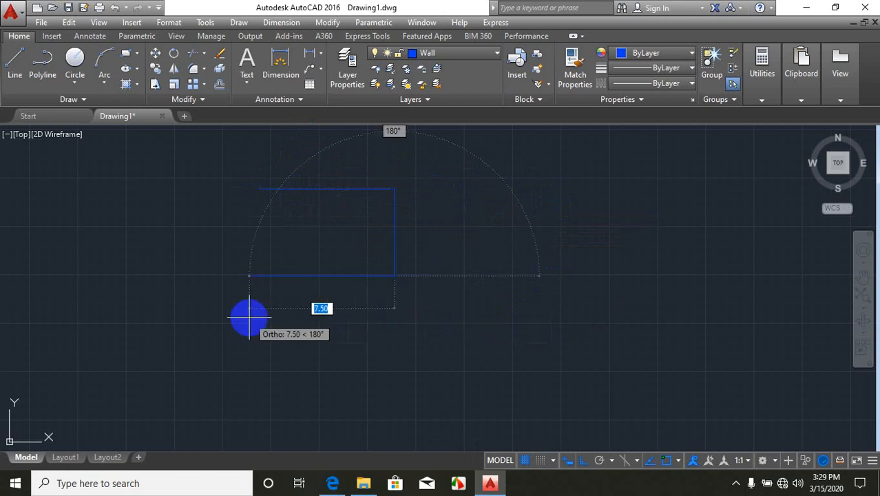
text(7)
key(Return)
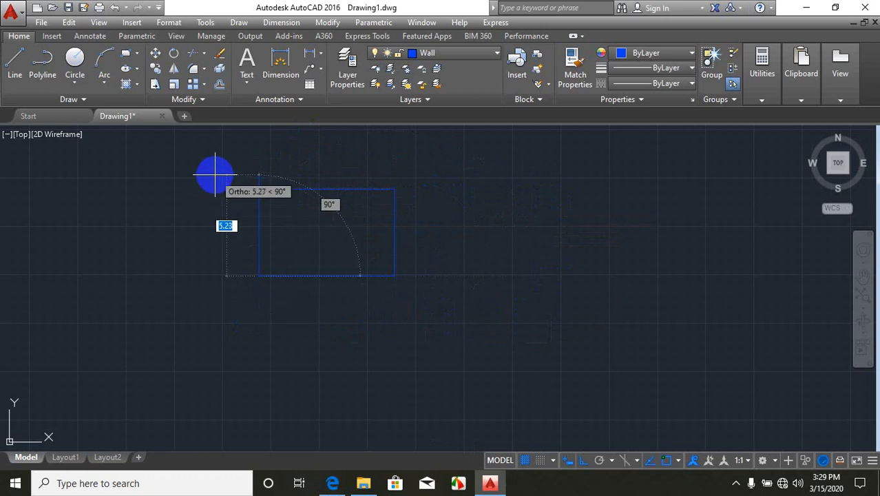
text(c)
key(Return)
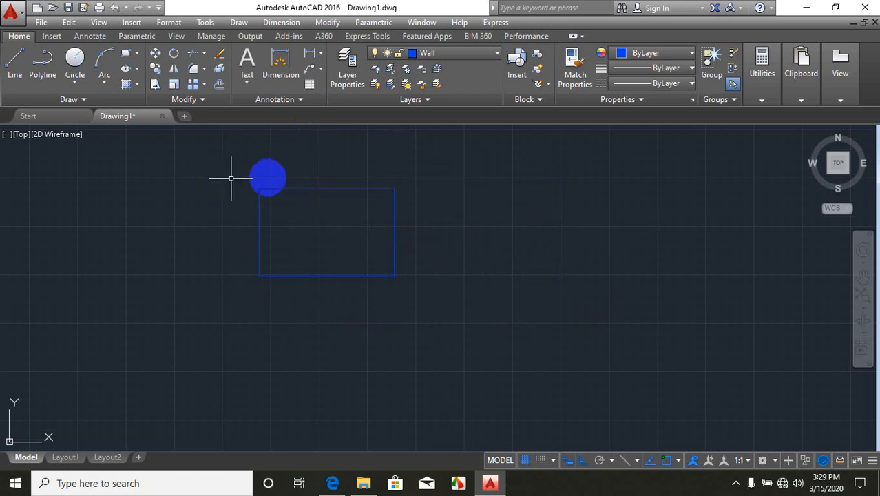
- Try to offset the four separate room lines outward one by one by 0.2
click(220, 83)
text(0.2)
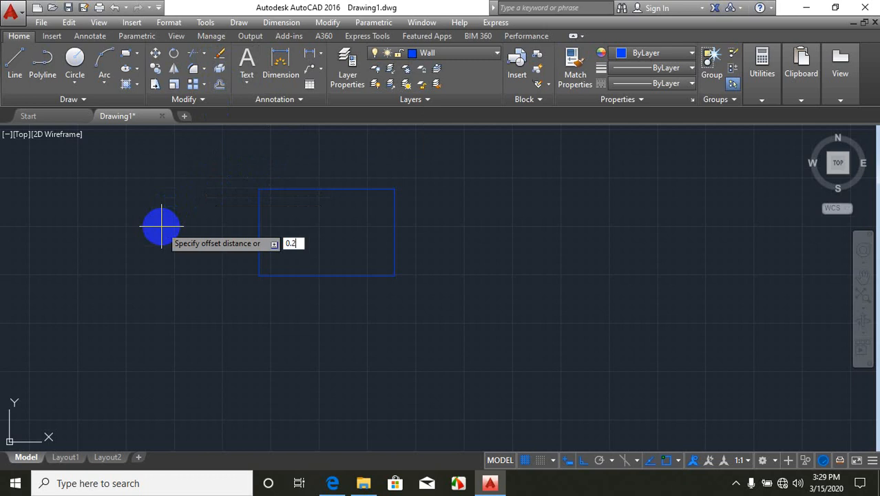
key(Return)
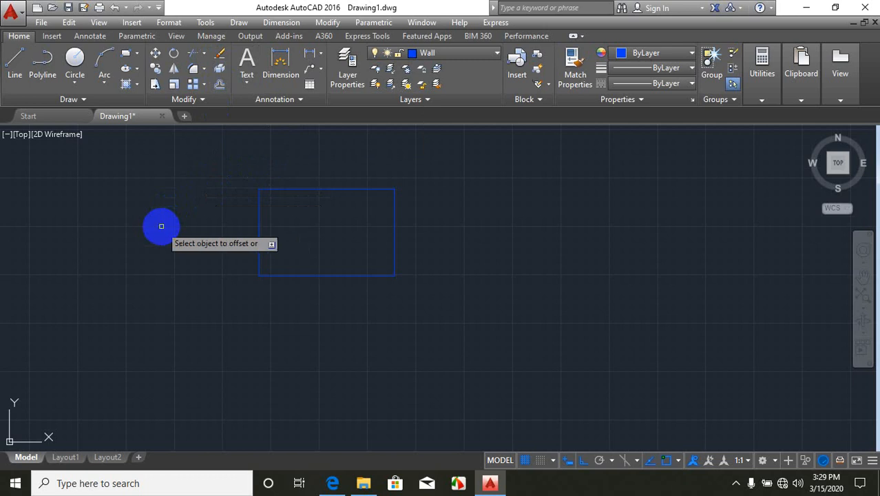
click(305, 188)
click(305, 139)
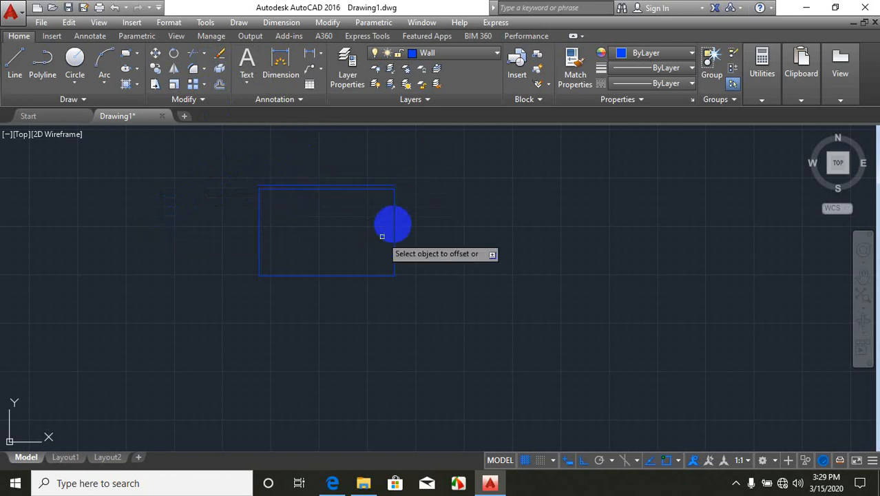
click(394, 217)
click(422, 221)
click(351, 277)
click(346, 296)
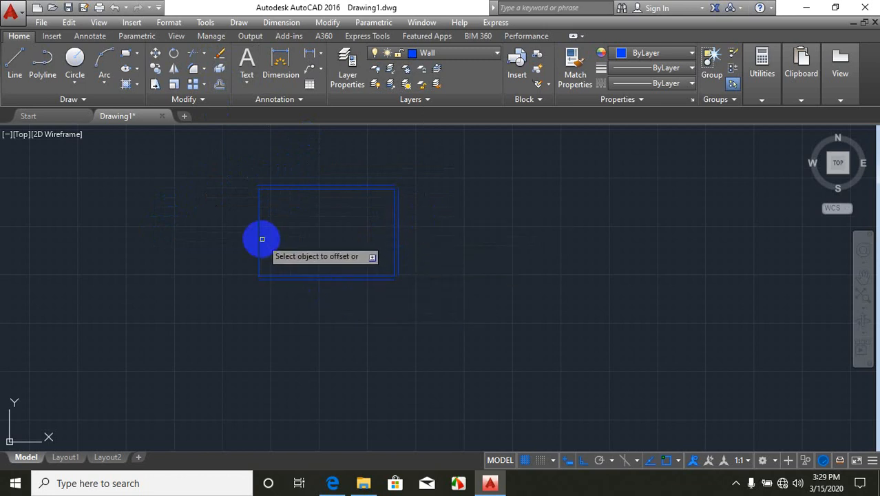
click(258, 237)
click(213, 232)
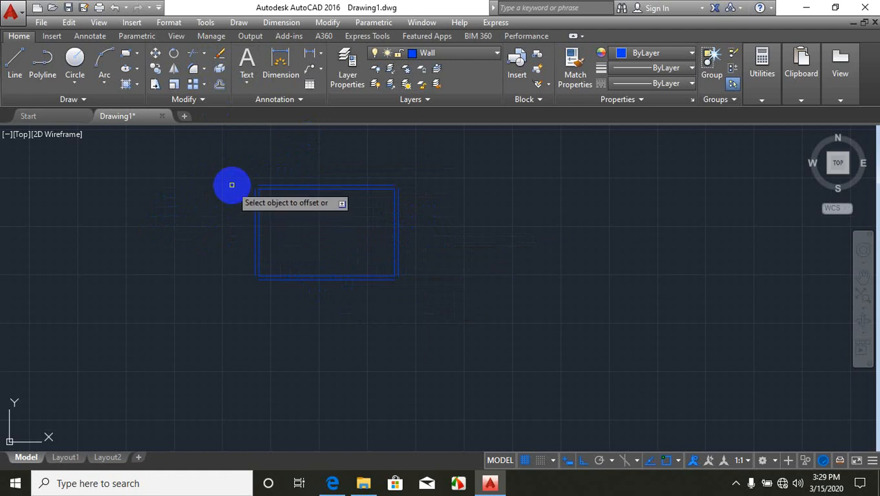
scroll(232, 181, up, 5)
scroll(232, 181, down, 5)
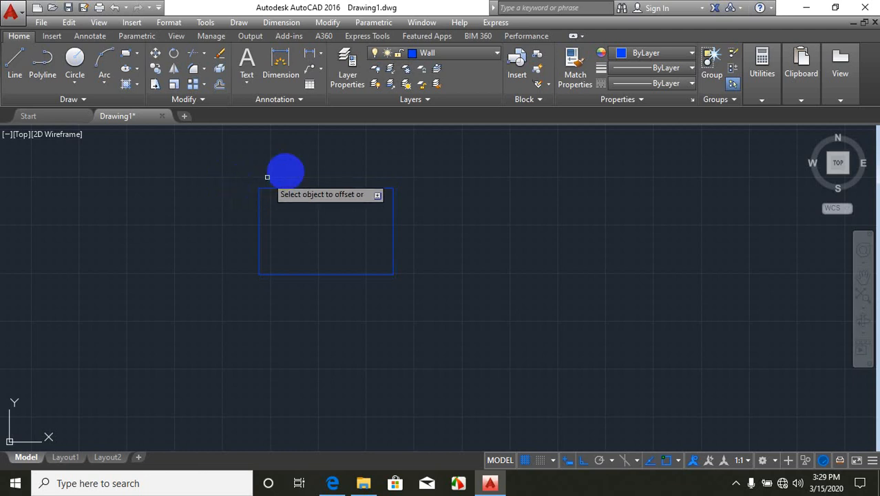
- Join the four lines of the room outline into a single object
mouse_move(422, 160)
mouse_down()
mouse_move(291, 227)
mouse_move(247, 294)
mouse_move(365, 285)
mouse_move(392, 292)
mouse_up()
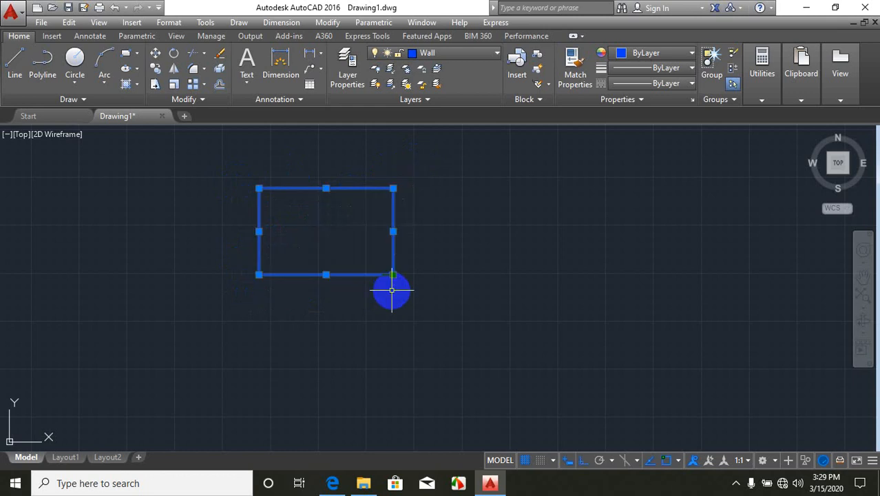
text(j)
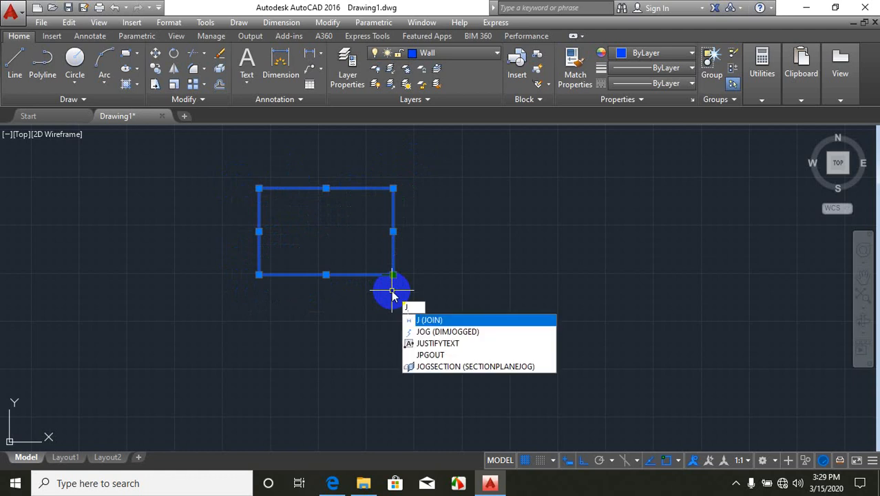
key(Return)
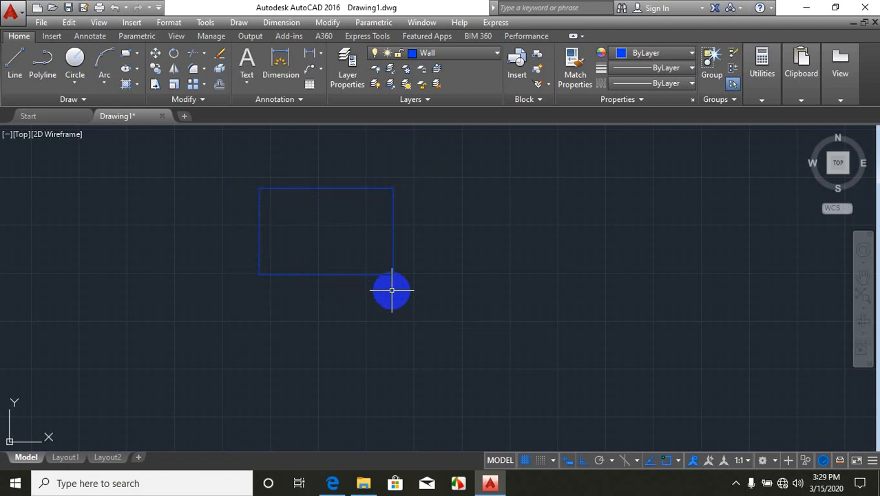
- Offset the joined room outline outward by 0.2 to form the wall thickness
click(219, 85)
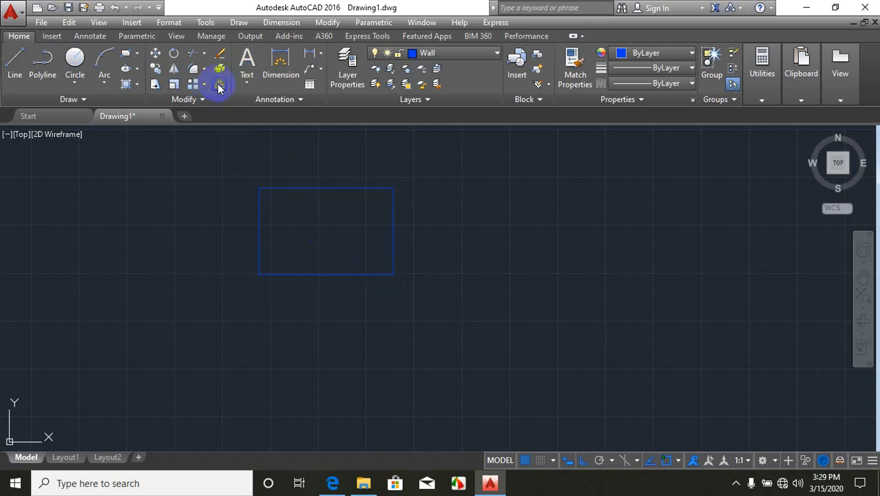
text(0)
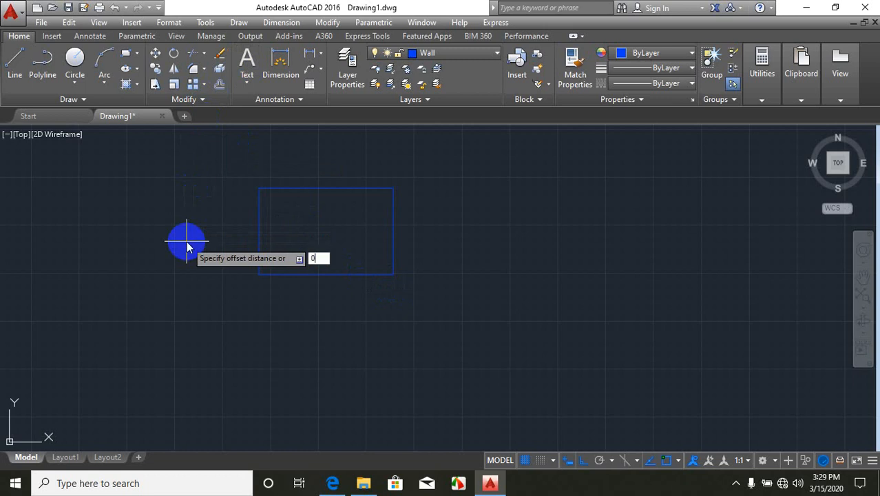
text(.2)
key(Return)
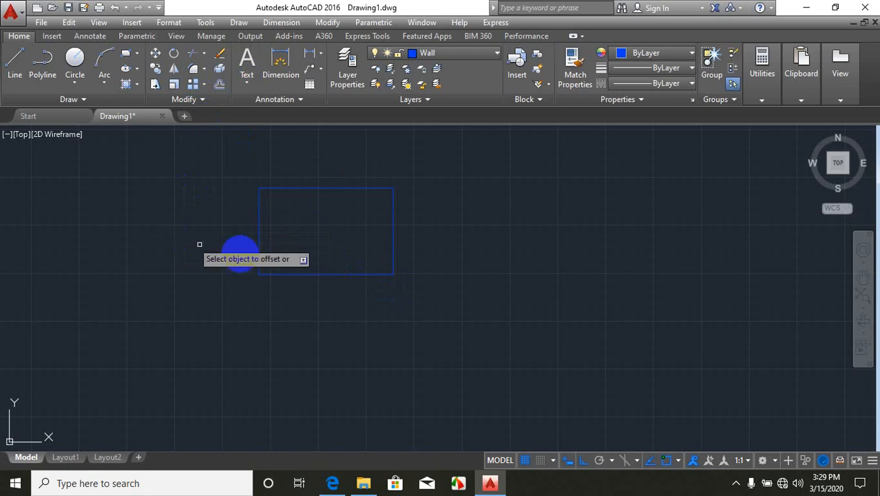
click(259, 244)
click(202, 240)
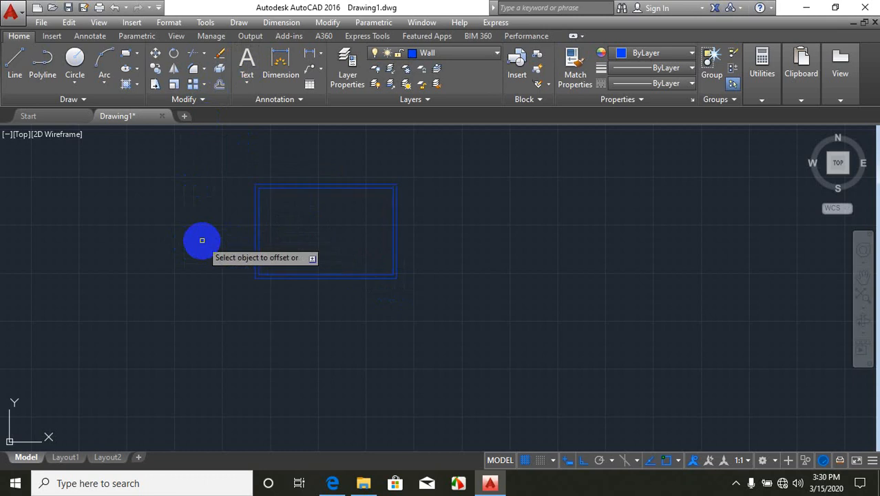
scroll(276, 204, up, 2)
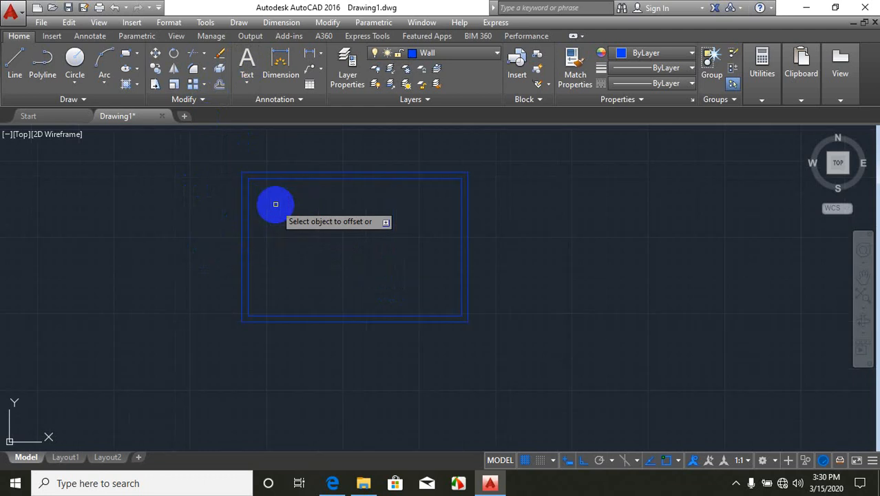
scroll(275, 203, up, 2)
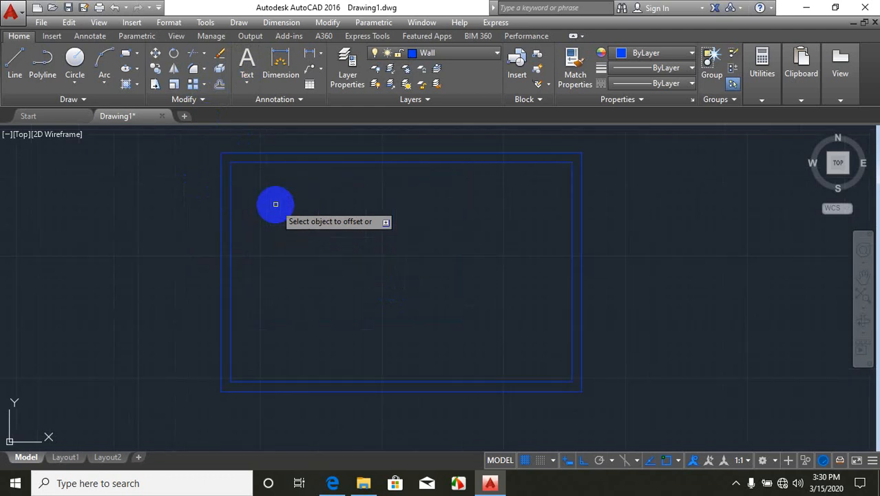
- Check the door positions in Sitting.pdf, end the offset in AutoCAD and make the Door layer current
click(330, 483)
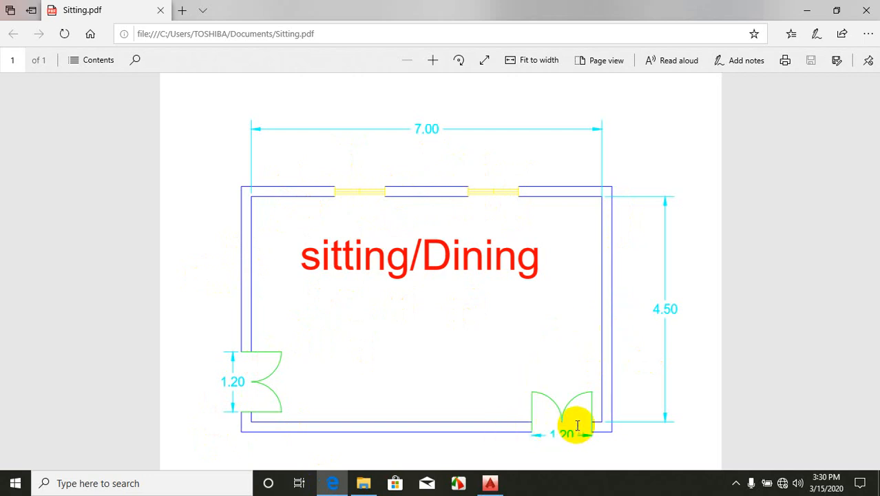
click(487, 482)
right_click(365, 198)
click(459, 52)
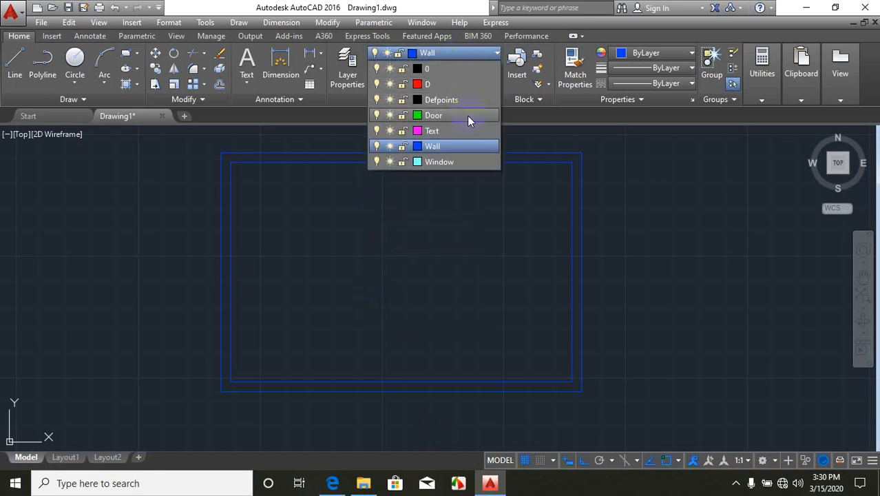
click(466, 115)
- Draw a horizontal line across the left wall's thickness, from the room's inner lower-left corner to the outer wall line
click(15, 65)
scroll(218, 321, up, 2)
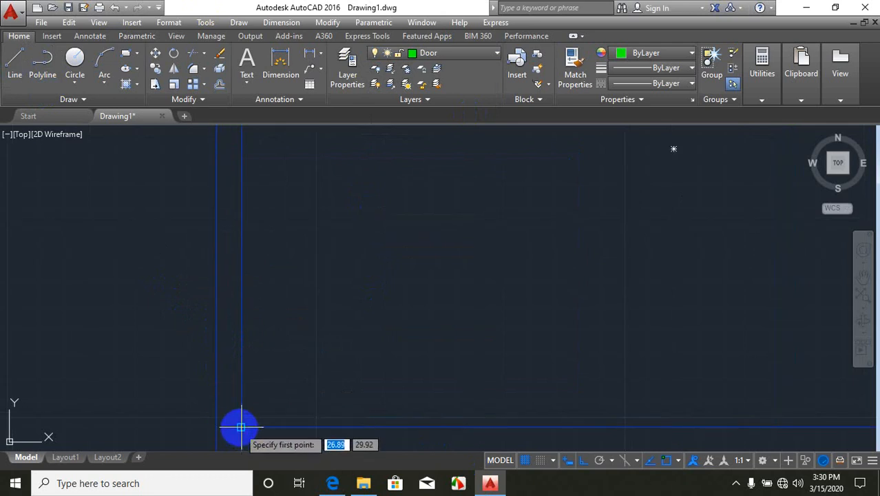
click(241, 427)
click(216, 427)
key(Escape)
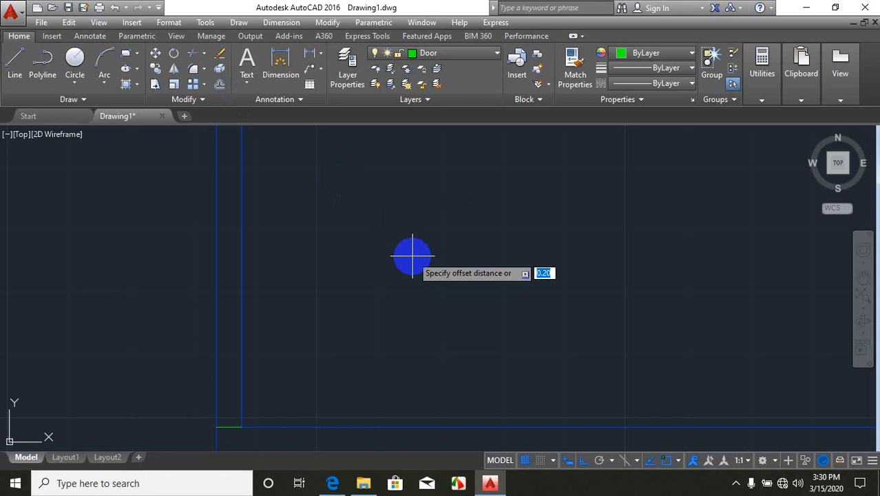
- Try to offset the short door line upward along the left wall by 0.6
text(0.6)
key(Return)
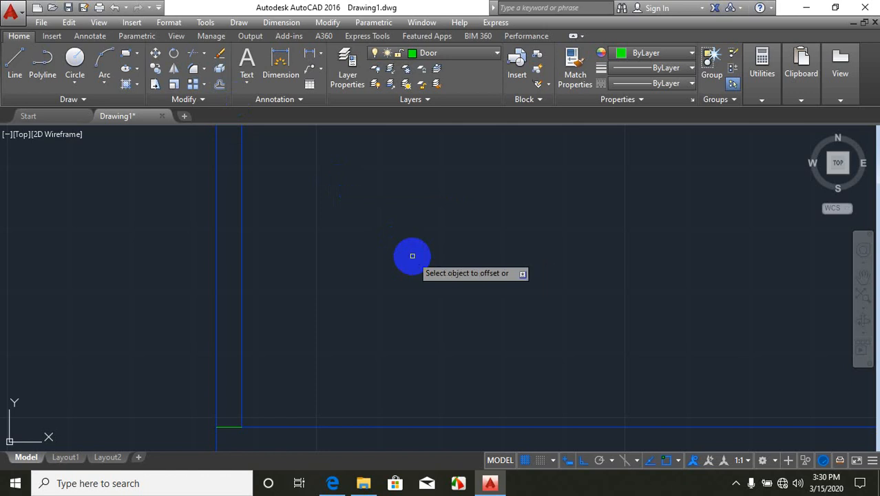
click(223, 426)
click(220, 304)
key(ctrl+z)
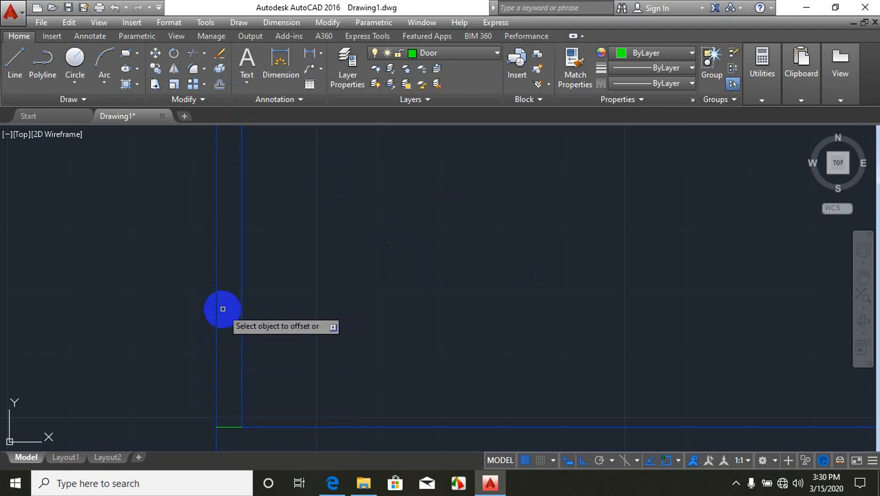
- Move the short door line straight up the left wall, away from the inner lower-left corner
click(228, 427)
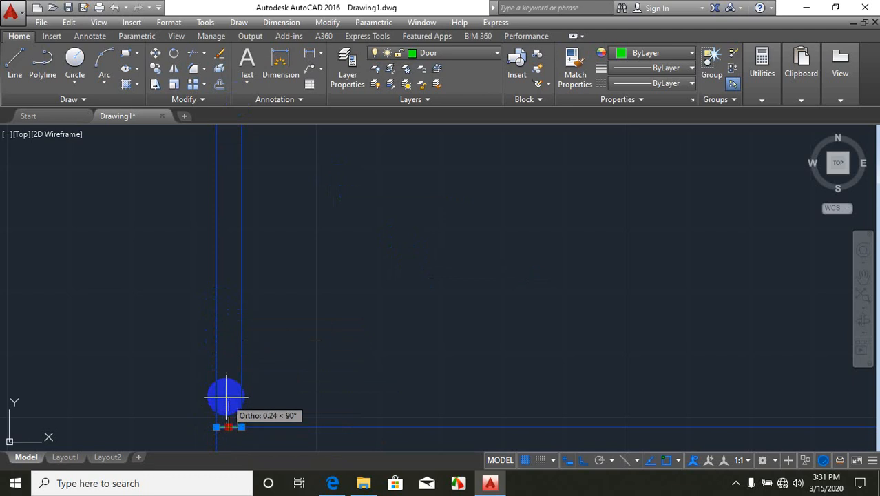
key(Return)
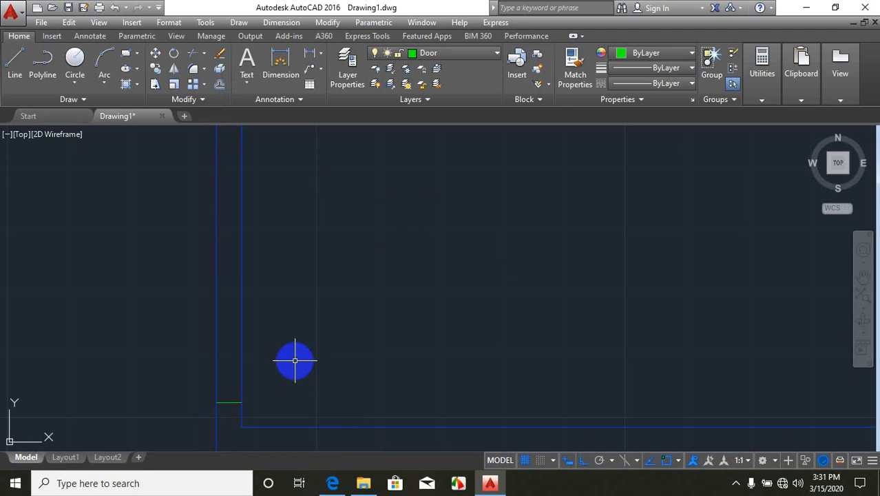
- Offset the short door line in the left wall upward by 0.6, and offset that copy upward by 0.6 again
click(218, 83)
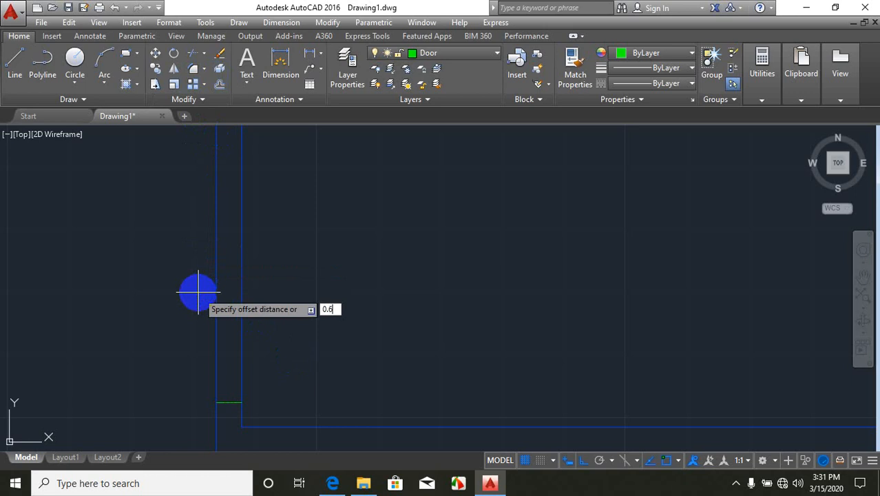
click(231, 403)
click(234, 280)
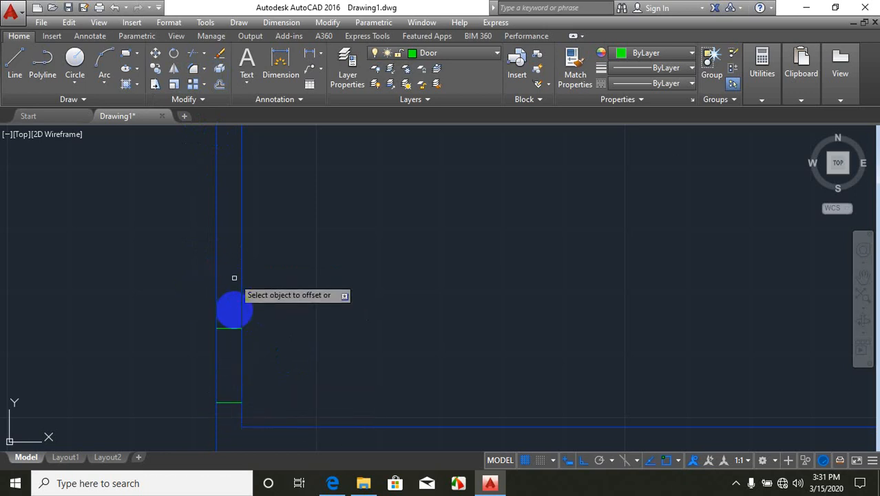
click(231, 328)
click(210, 252)
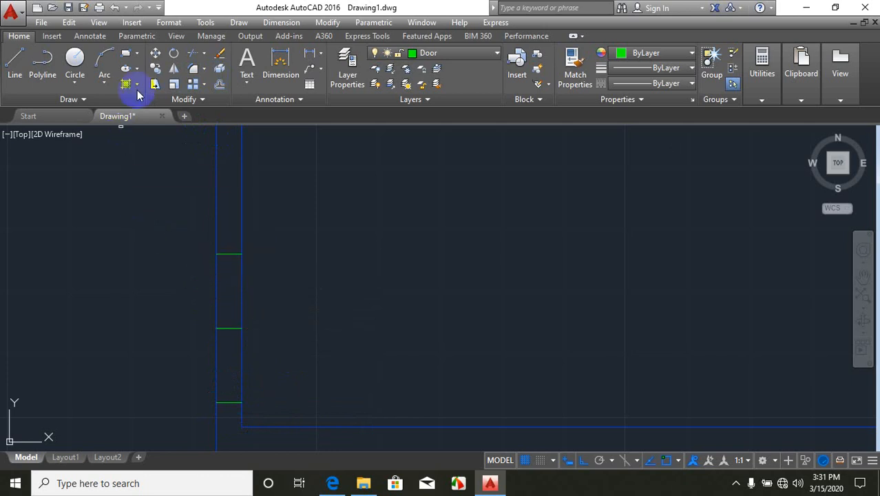
- Draw two circles centred on the midpoints of the lowest and highest door lines, each reaching the middle door line
click(74, 58)
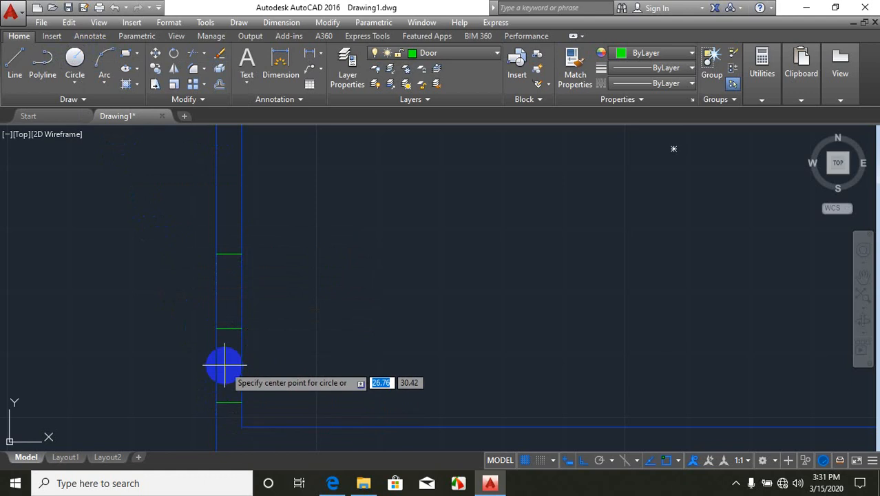
click(228, 402)
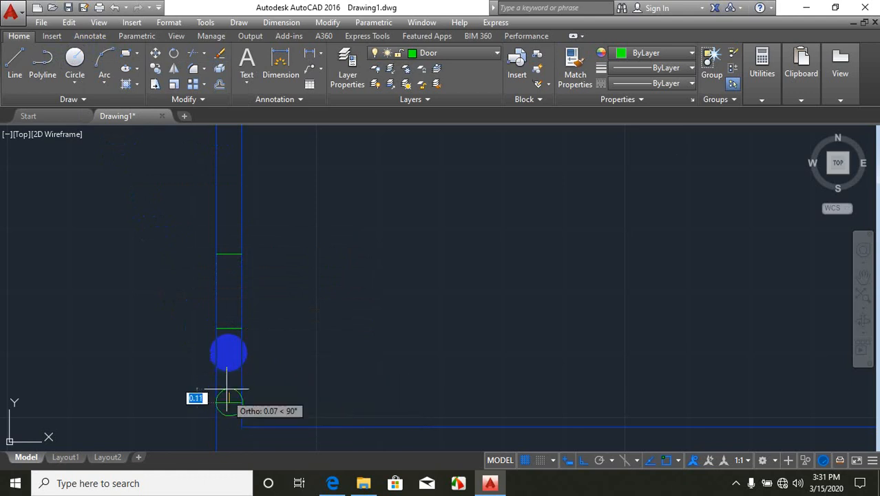
click(227, 327)
key(Return)
click(228, 254)
click(232, 327)
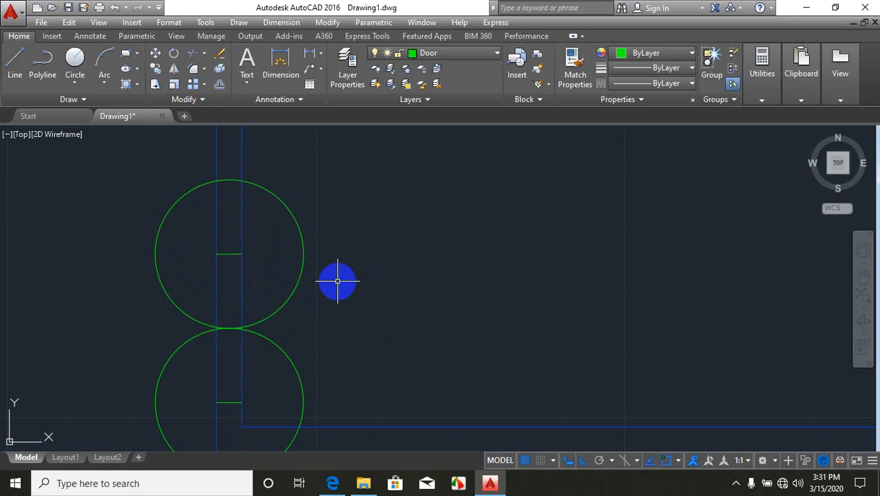
- Extend the upper and lower door lines into the room until they meet their circles
click(205, 54)
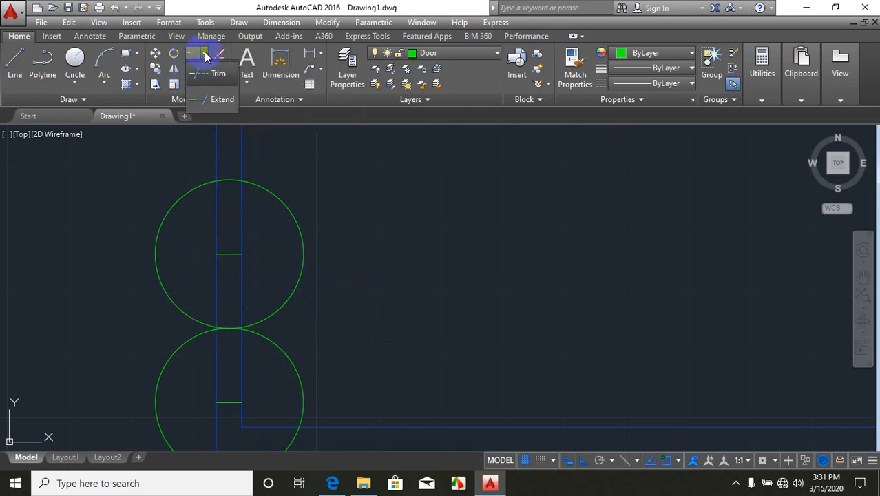
click(222, 101)
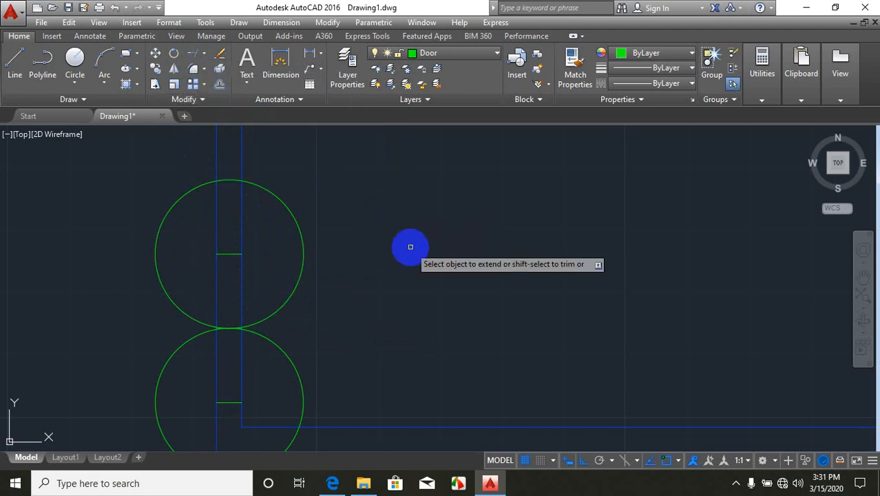
click(234, 254)
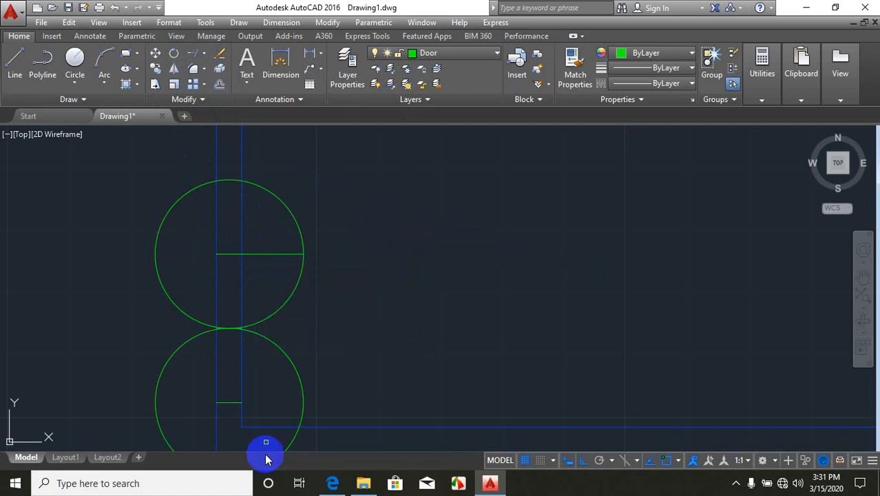
click(229, 403)
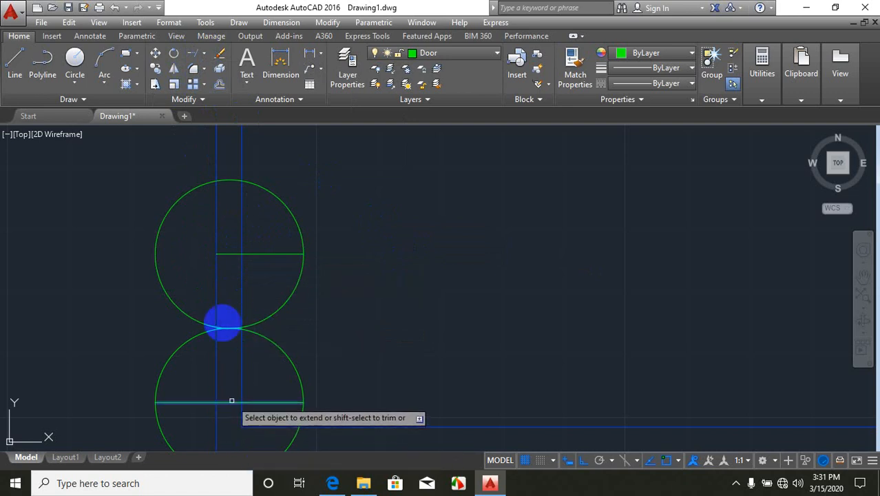
- Trim both circles to the quarter arcs inside the room, between the two door leaf lines
click(208, 54)
click(213, 77)
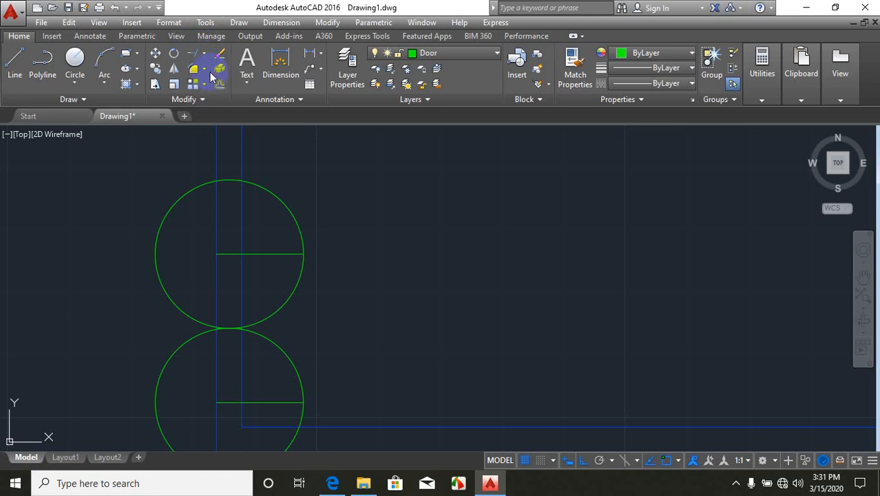
click(193, 288)
key(Return)
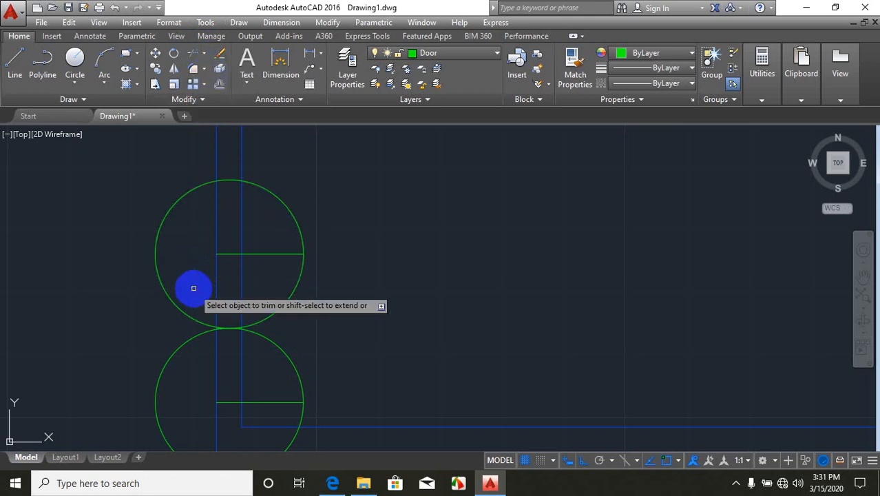
click(190, 264)
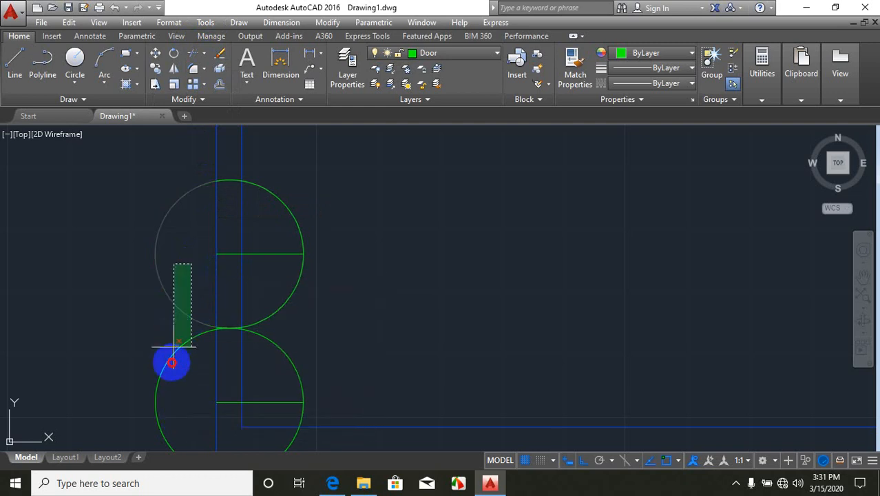
click(171, 369)
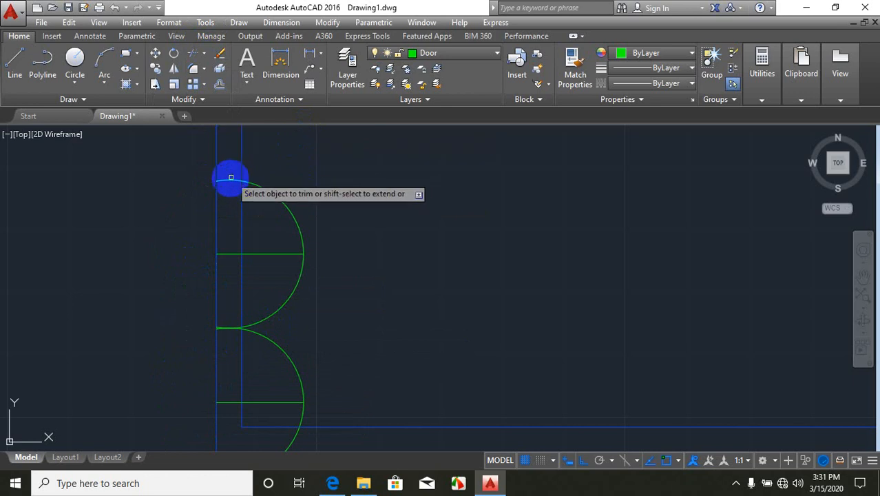
click(256, 185)
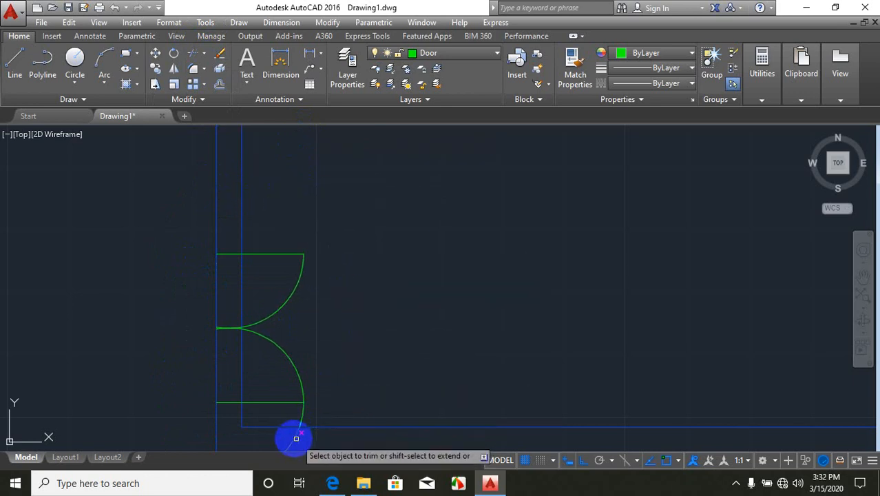
click(302, 412)
click(312, 408)
- Trim the left wall's inner and outer lines between the upper and lower door leaves to open the doorway
scroll(338, 363, down, 3)
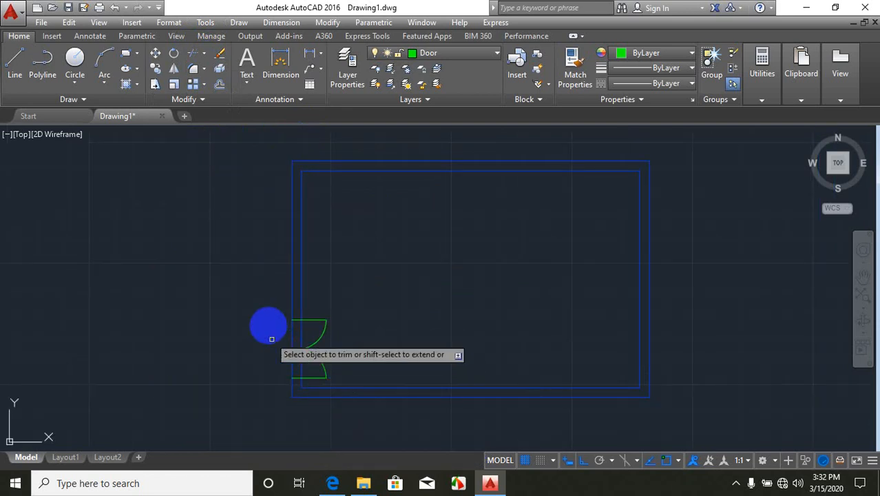
scroll(276, 320, up, 5)
scroll(297, 314, down, 2)
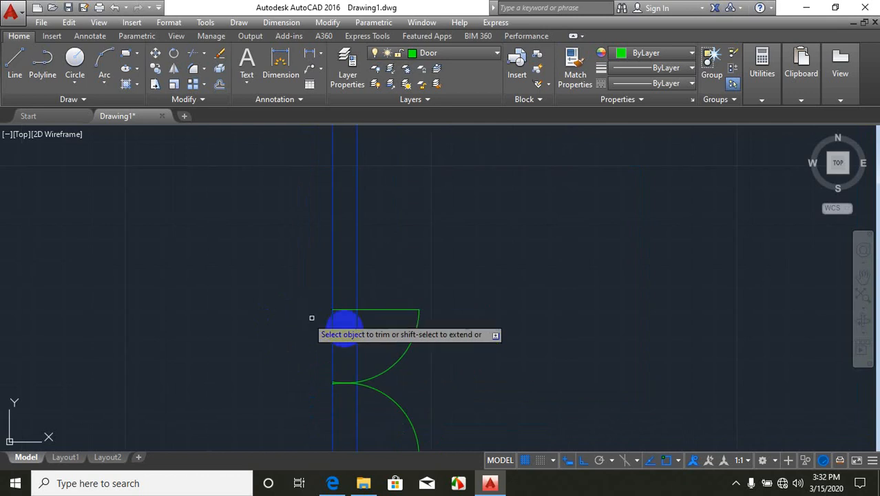
click(369, 323)
click(292, 359)
scroll(296, 351, down, 5)
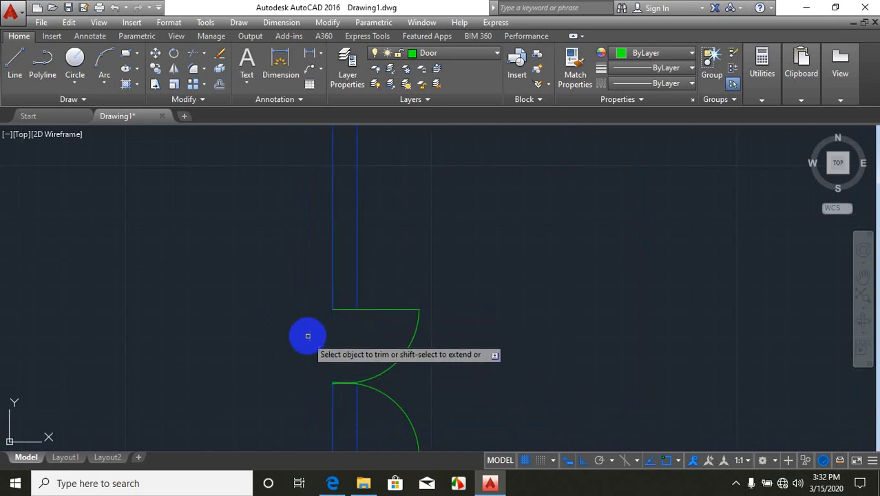
scroll(317, 363, up, 3)
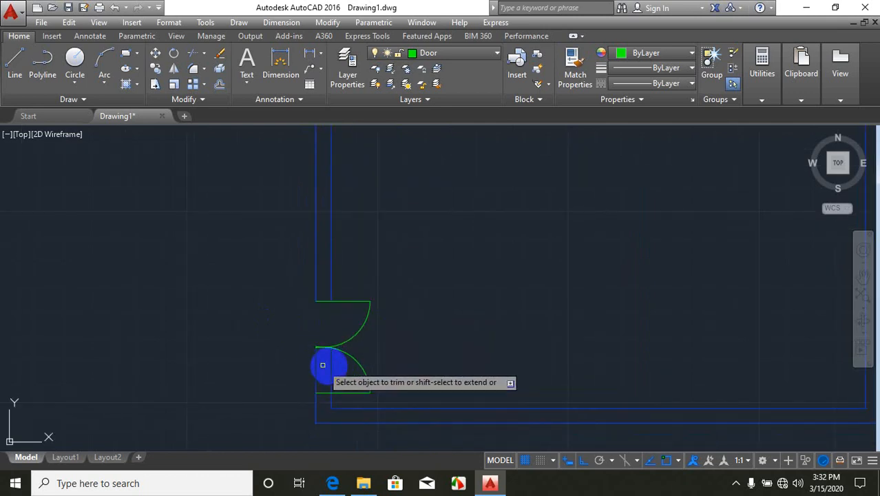
click(319, 365)
click(298, 380)
- Remove the leftover arc ends and short middle line where the two door swings meet in the left doorway
scroll(310, 365, up, 4)
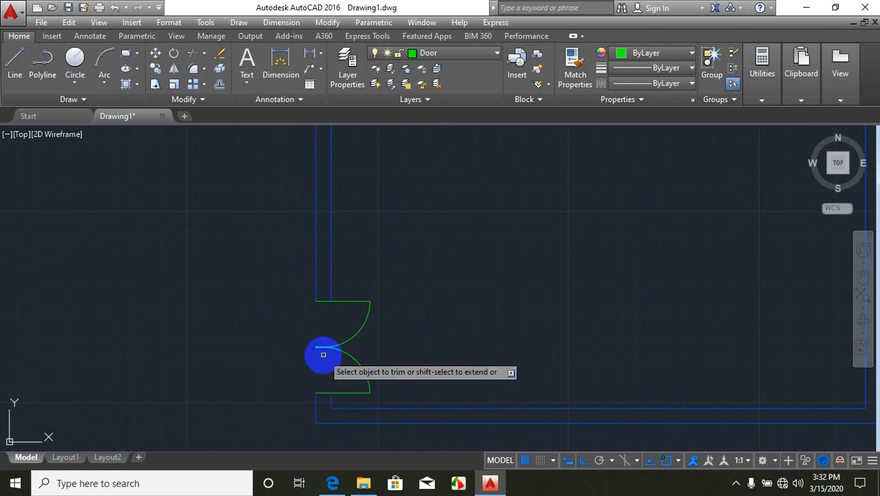
click(317, 316)
click(297, 340)
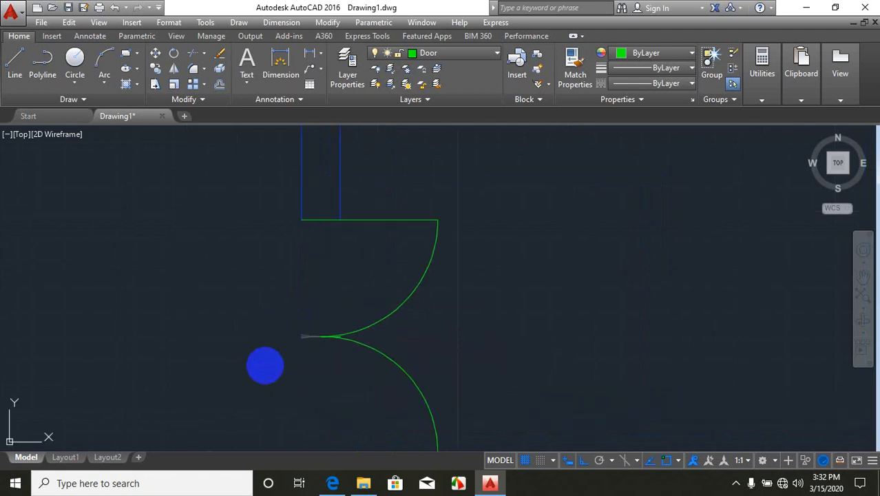
mouse_move(311, 348)
mouse_down()
mouse_move(299, 345)
mouse_move(297, 305)
mouse_move(375, 329)
mouse_move(334, 353)
mouse_move(247, 359)
mouse_up()
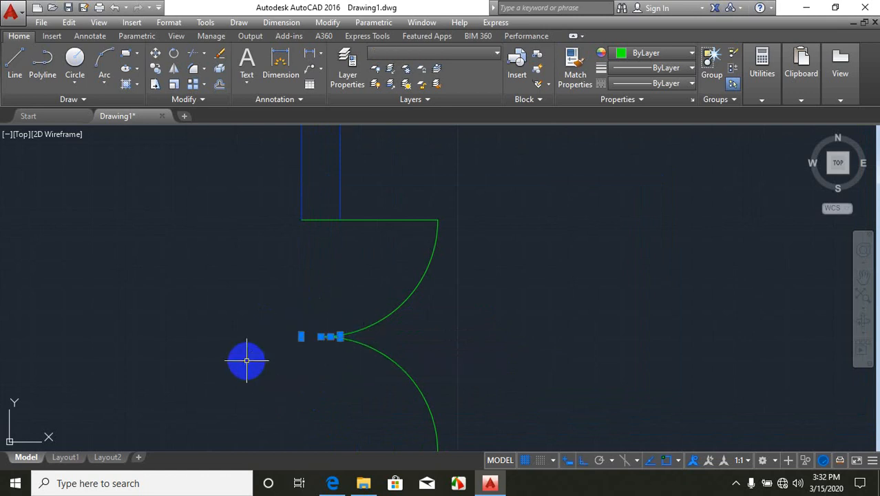
- Draw a short vertical line across the bottom wall's thickness, from the room's inner lower-right corner to the outer wall line
scroll(247, 359, down, 6)
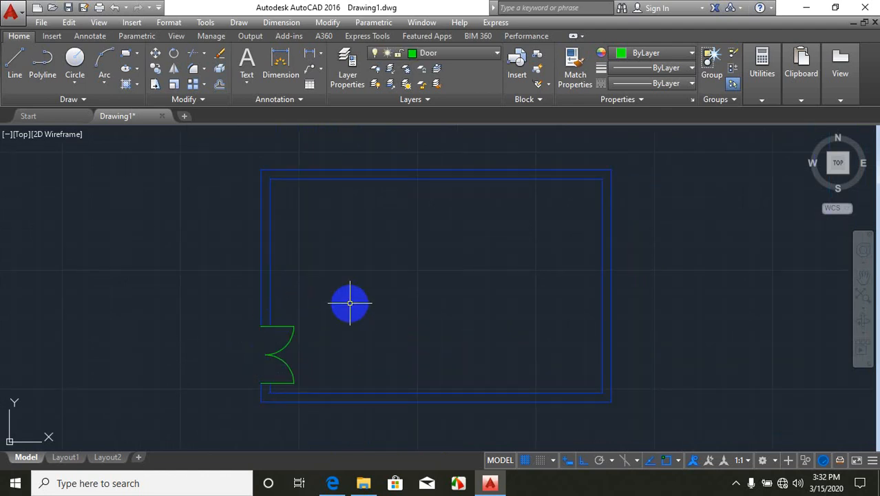
scroll(592, 405, up, 5)
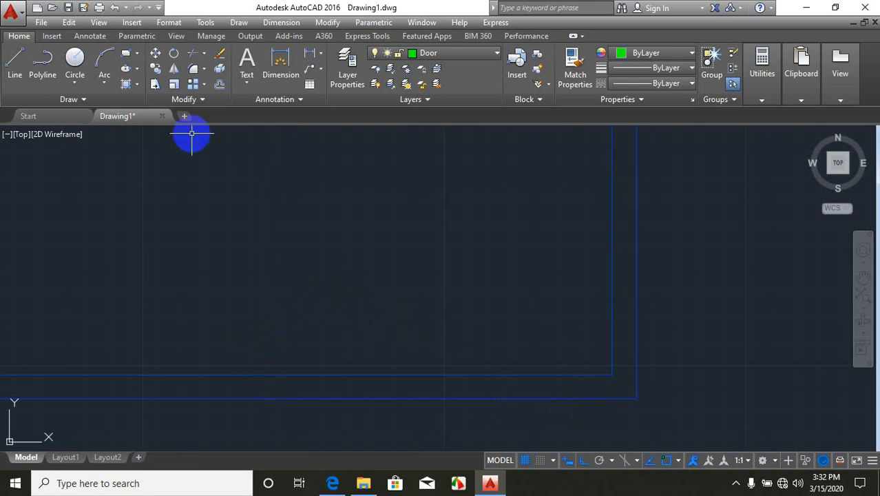
click(15, 65)
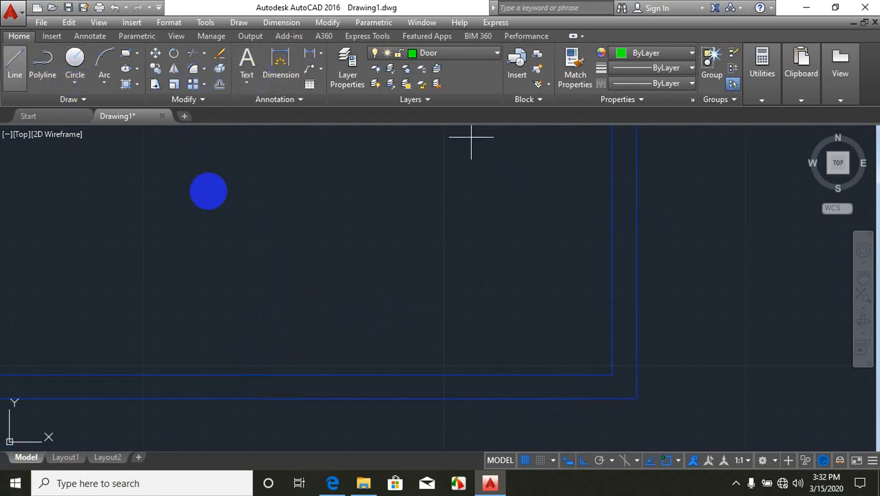
click(612, 375)
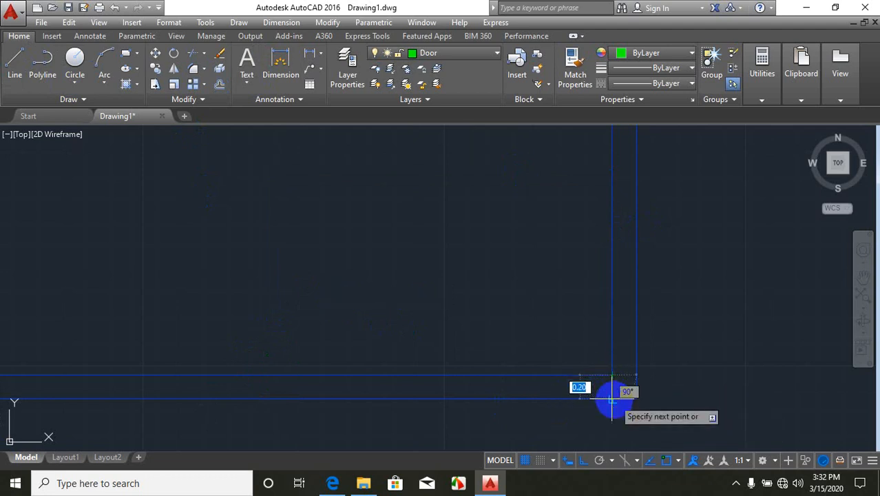
click(612, 399)
key(Escape)
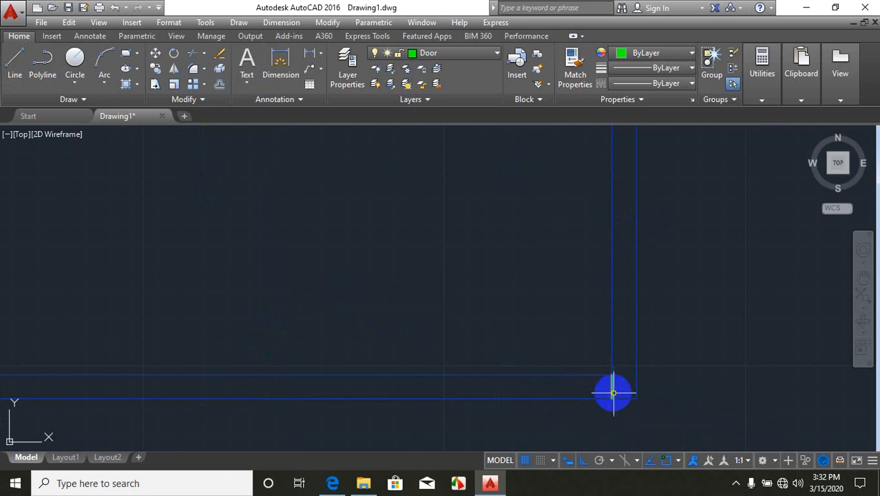
- Move the short vertical door line 0.2 to the left along the bottom wall
click(612, 387)
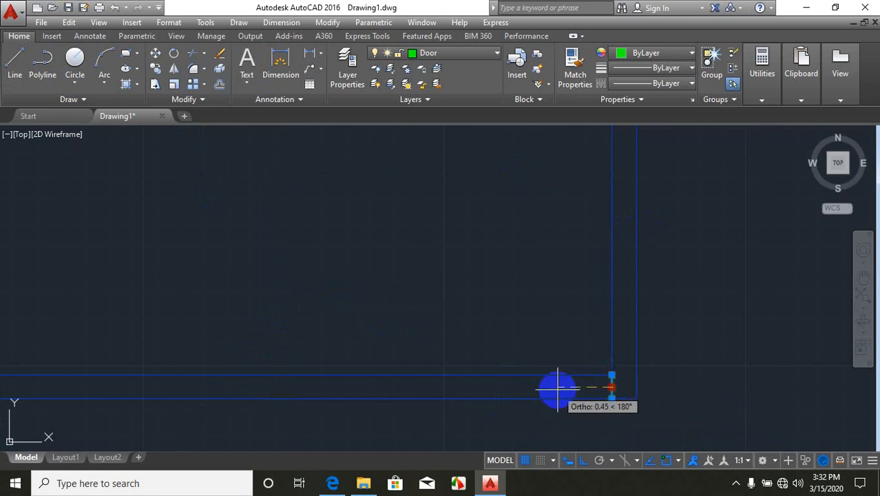
text(.2)
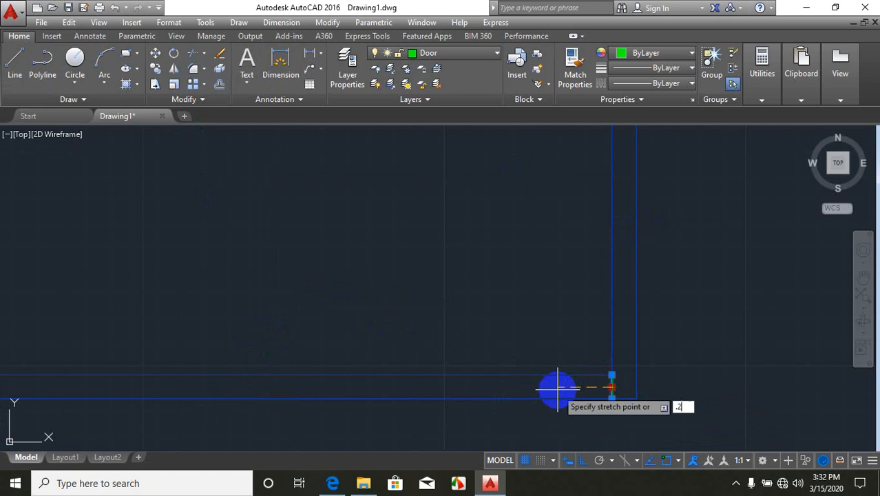
key(Return)
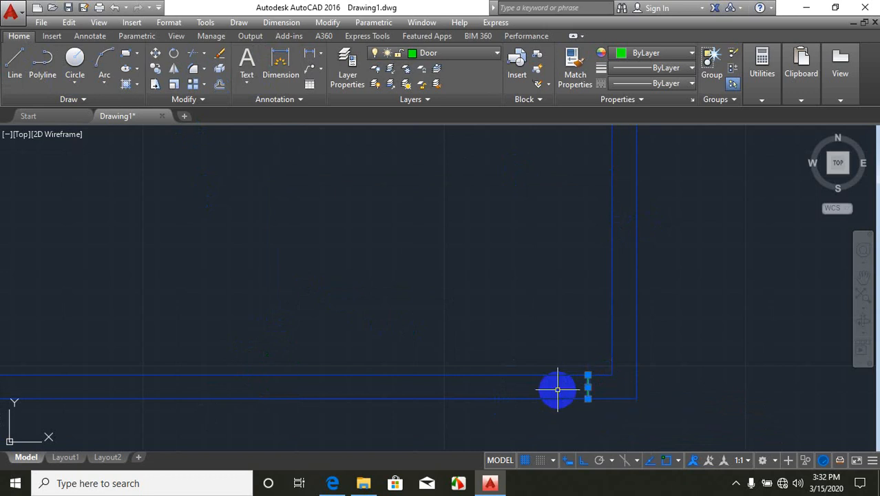
- Offset the door line in the bottom wall 0.6 to the left, and offset that copy left by 0.6 again
click(220, 86)
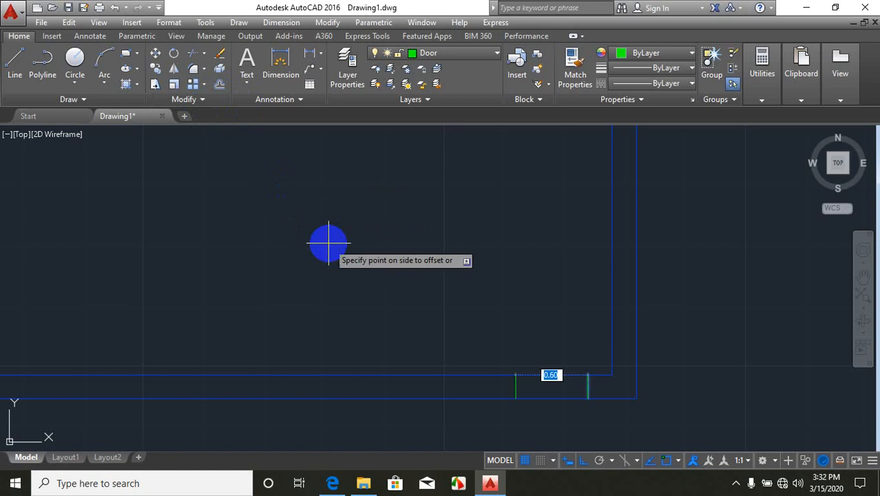
key(Return)
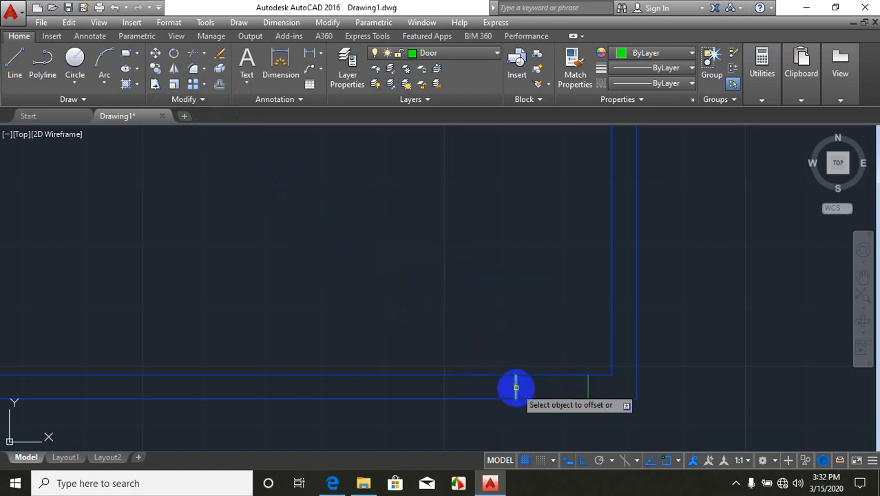
click(516, 388)
click(431, 391)
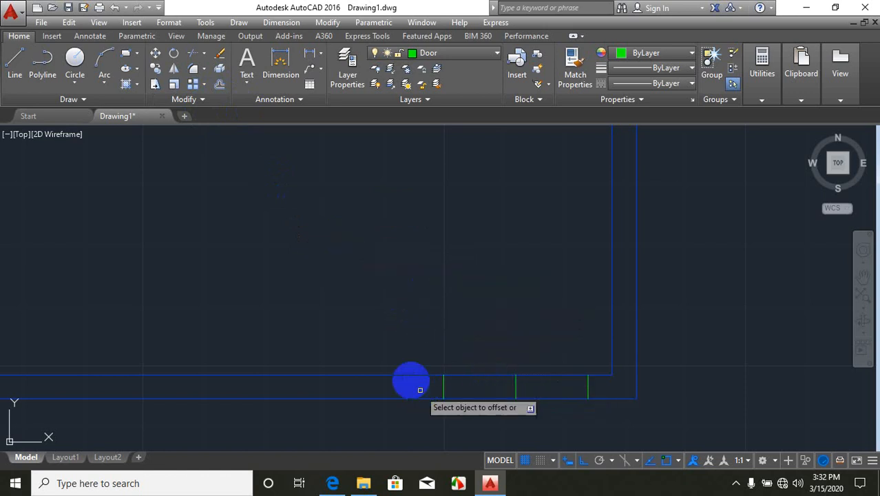
- Draw two circles centred on the midpoints of the outer door lines in the bottom wall, both reaching the middle line's midpoint
click(75, 59)
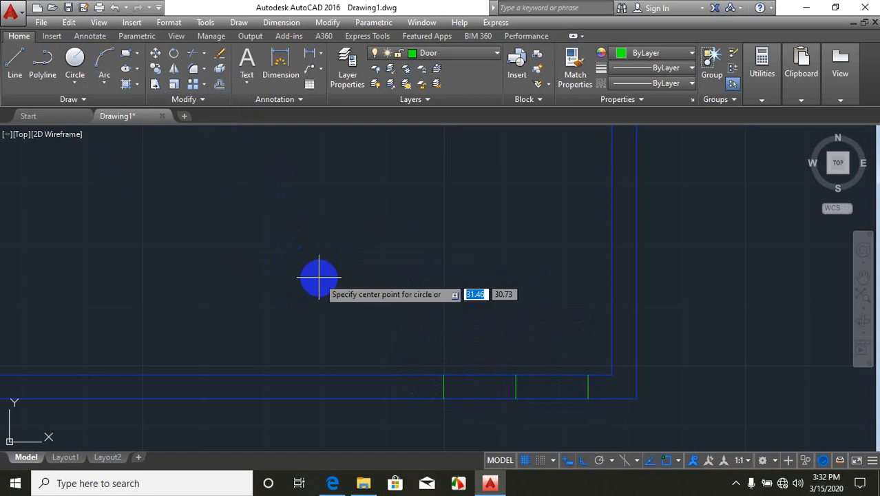
click(443, 387)
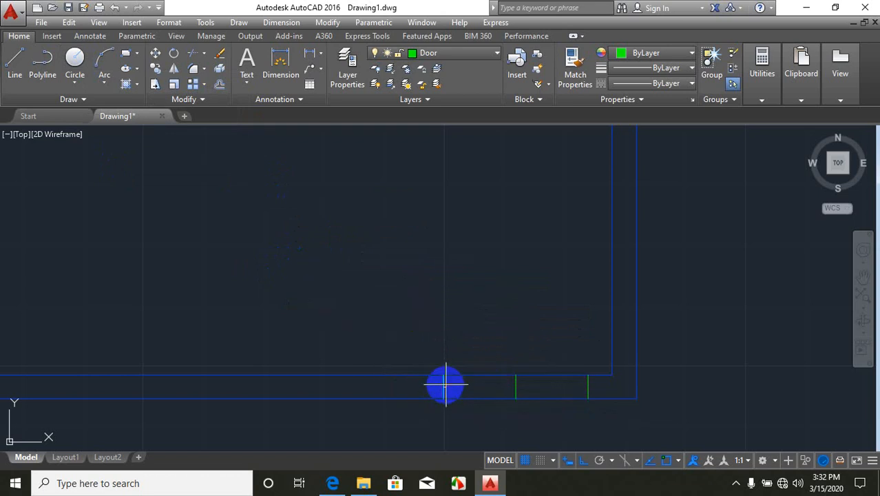
click(515, 387)
key(Return)
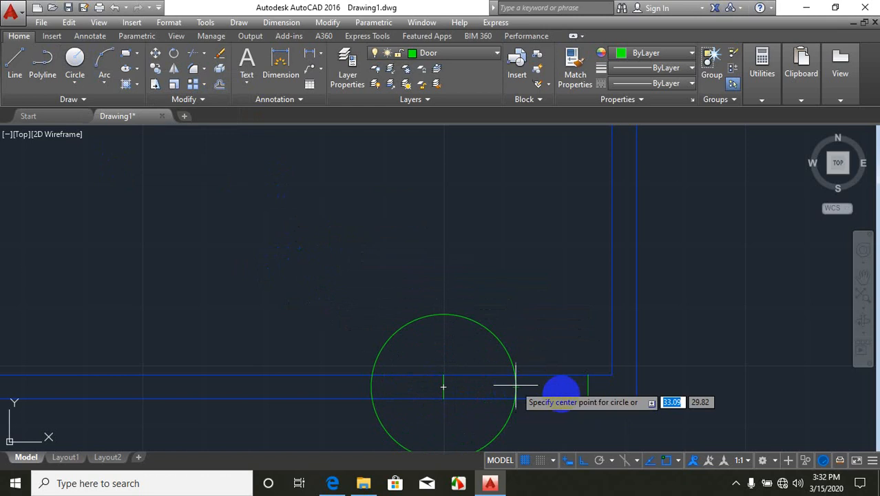
click(587, 386)
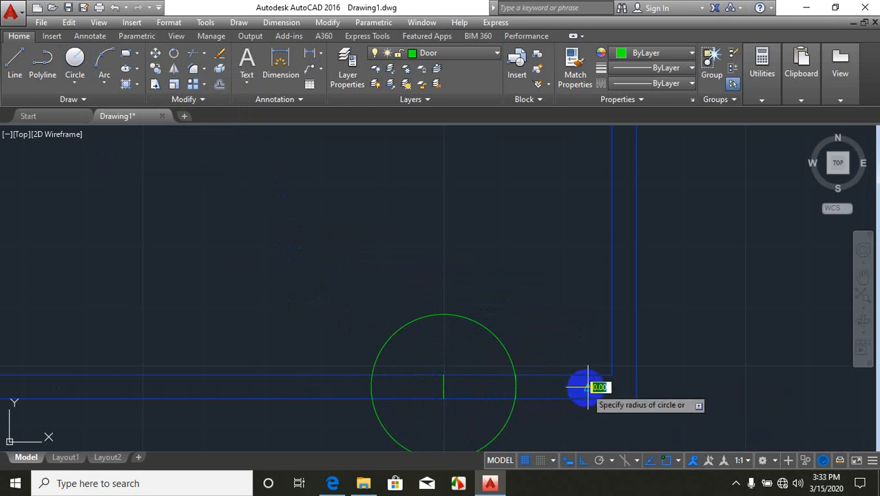
click(517, 387)
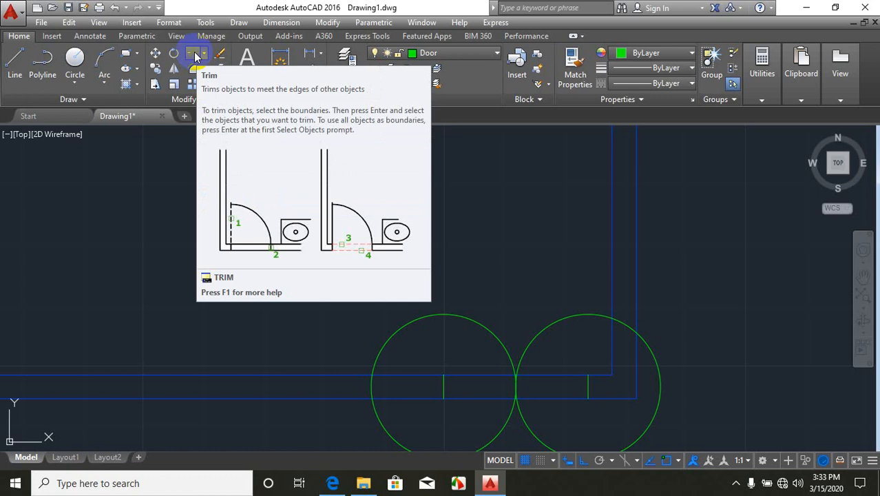
- Extend the two outer door lines up to the circles and trim the circles to two facing quarter-arc swings
click(195, 56)
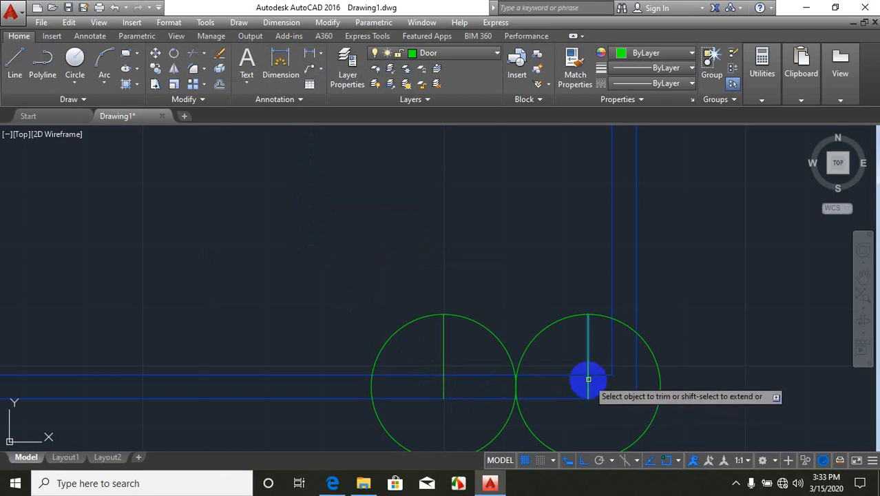
drag(541, 420, 430, 418)
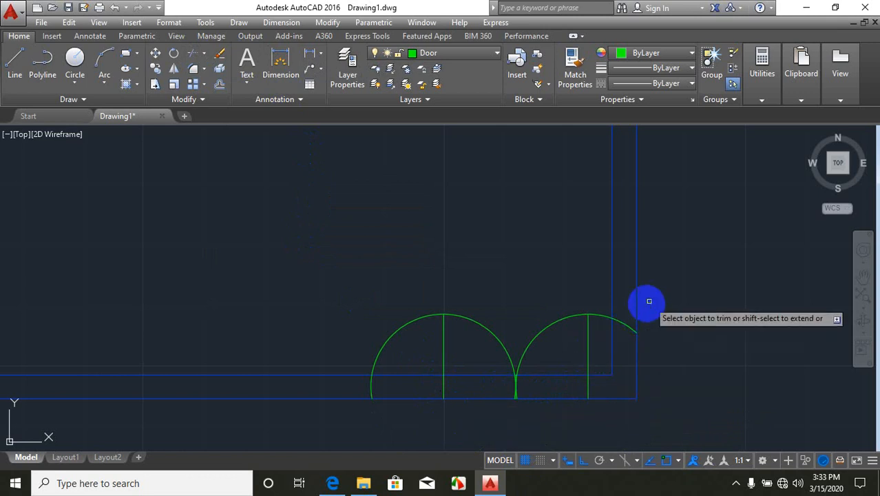
click(627, 314)
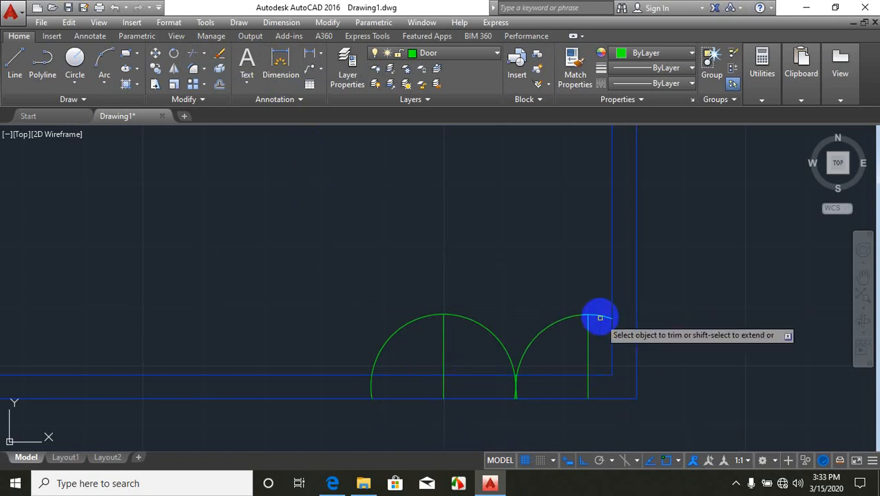
click(599, 315)
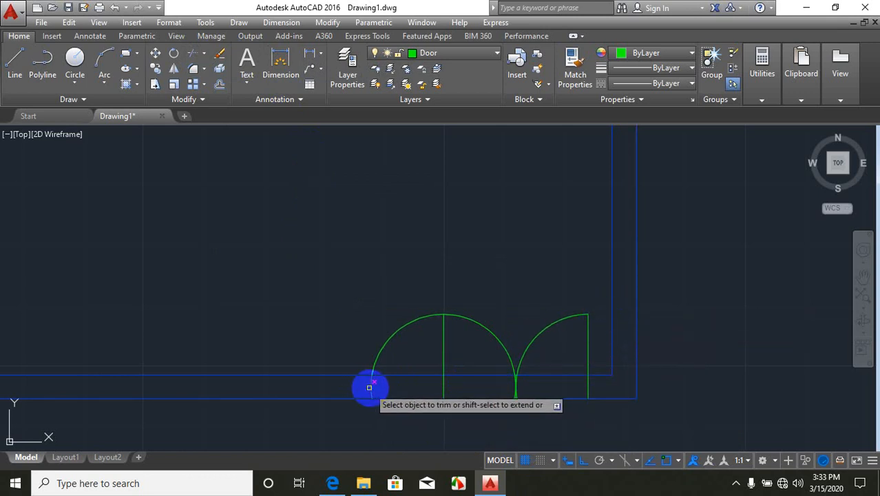
click(374, 369)
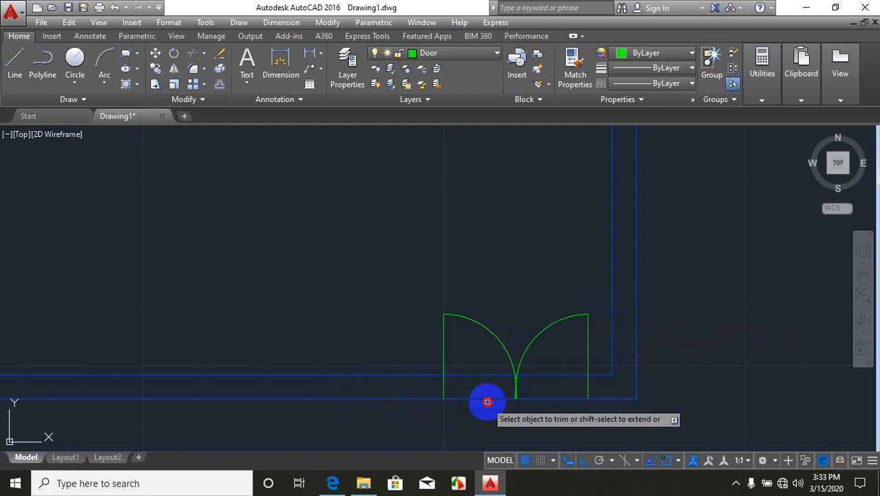
- Trim the wall lines inside the bottom door opening and remove the leftover arc ends and middle line where the swings meet
click(483, 358)
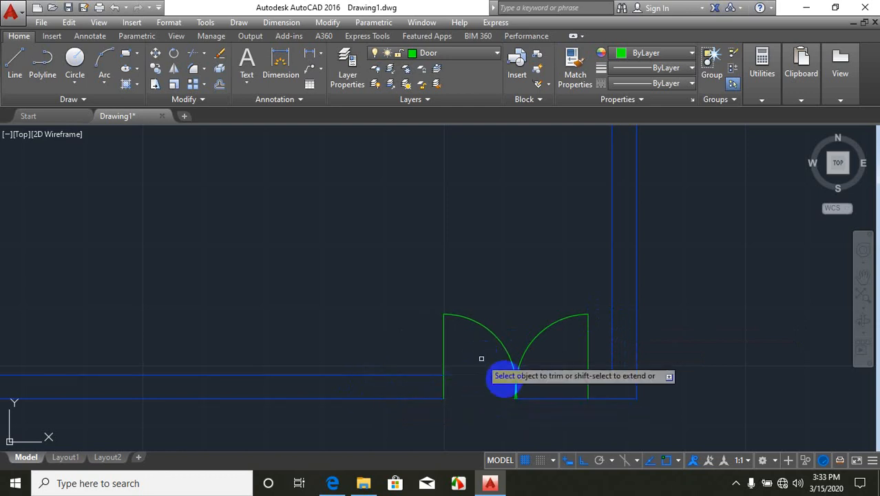
click(515, 392)
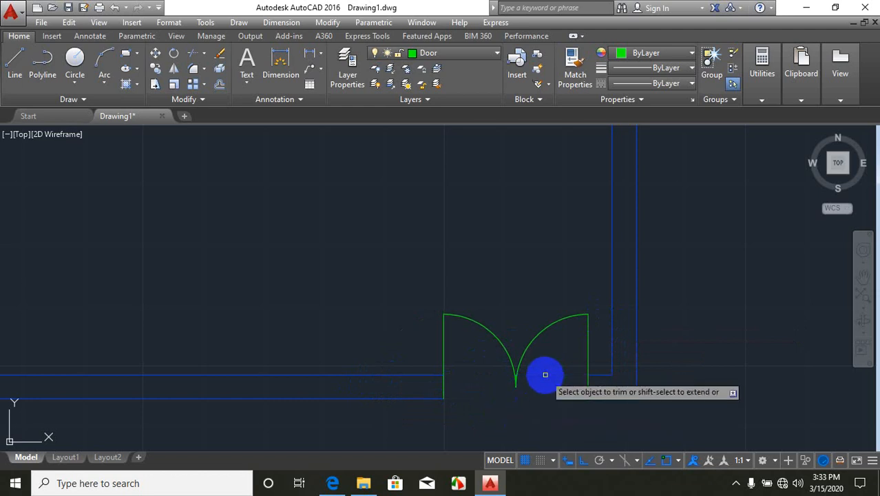
key(Escape)
mouse_move(539, 380)
mouse_down()
mouse_move(534, 403)
mouse_move(518, 406)
mouse_move(504, 369)
mouse_up()
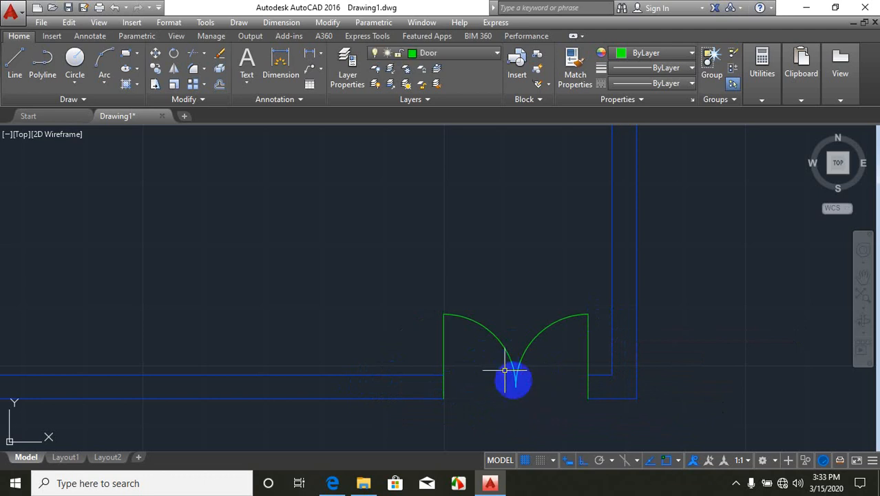
- Make Window the current layer and draw a short vertical line across the top wall's thickness at the room's inner upper-left corner
scroll(525, 392, down, 5)
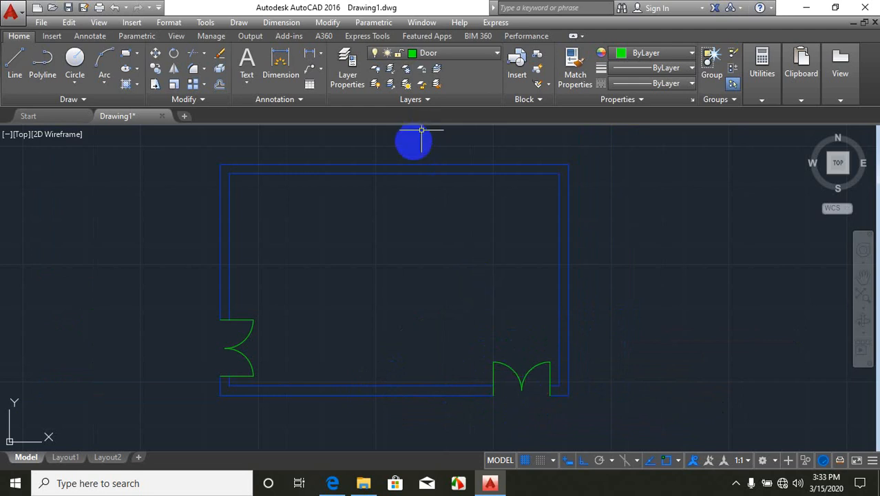
scroll(434, 307, down, 4)
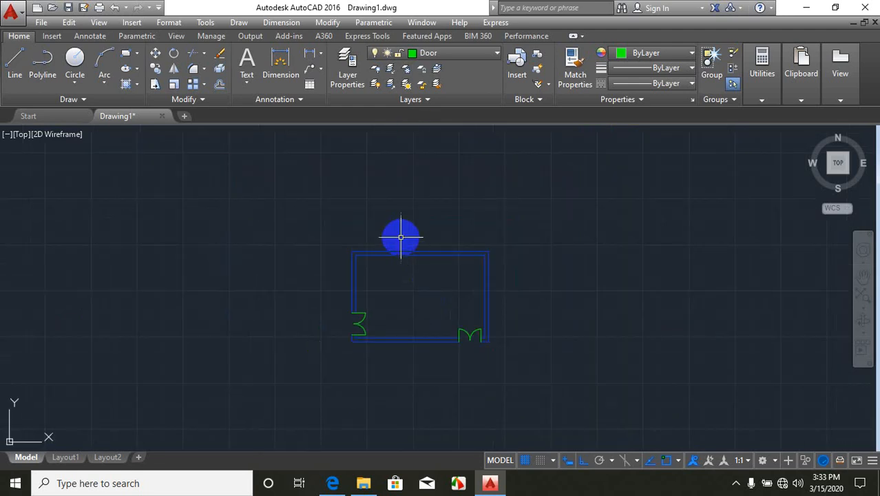
scroll(400, 237, up, 5)
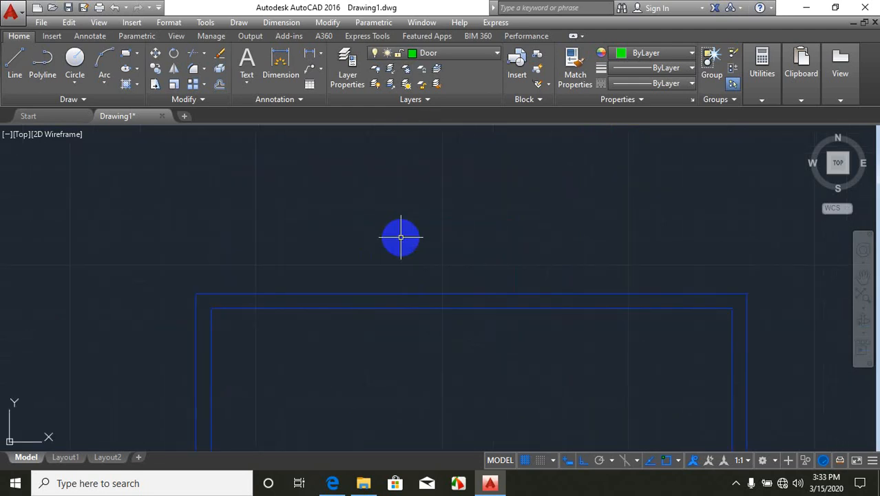
click(470, 55)
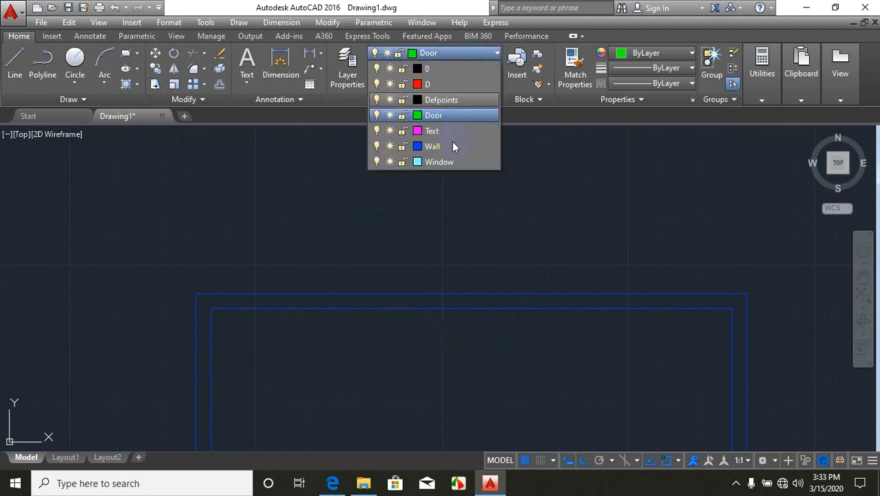
click(455, 161)
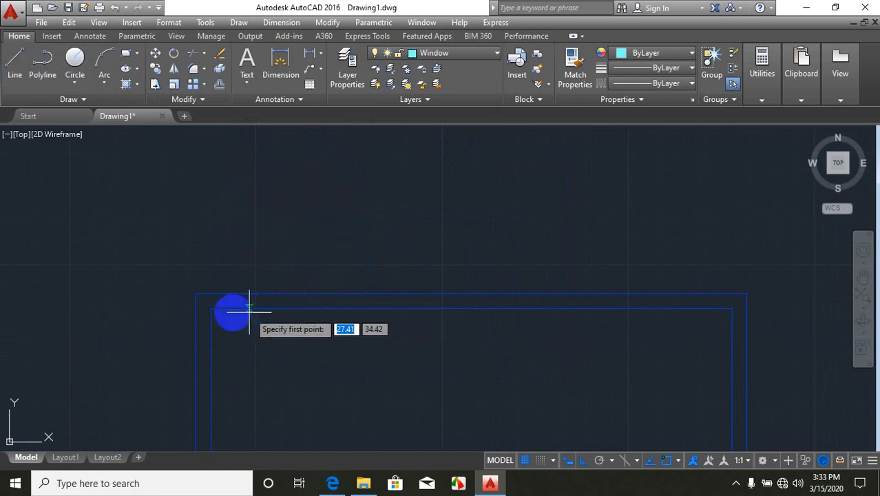
click(210, 307)
click(212, 294)
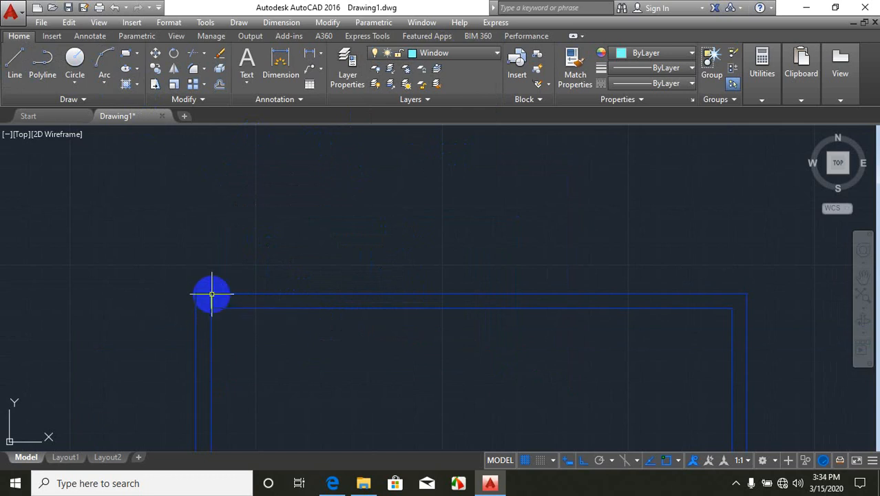
scroll(199, 300, up, 2)
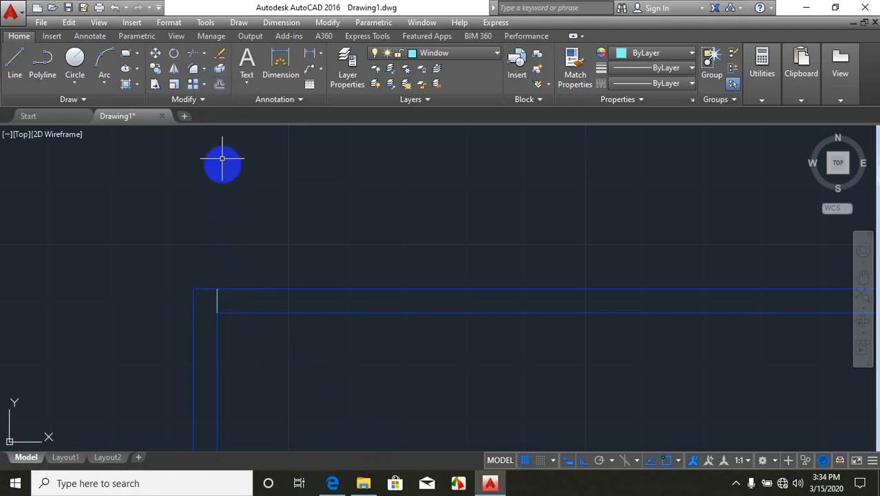
- Offset the window line in the top wall 1.667 to the right, and offset that copy right by about 1
click(220, 84)
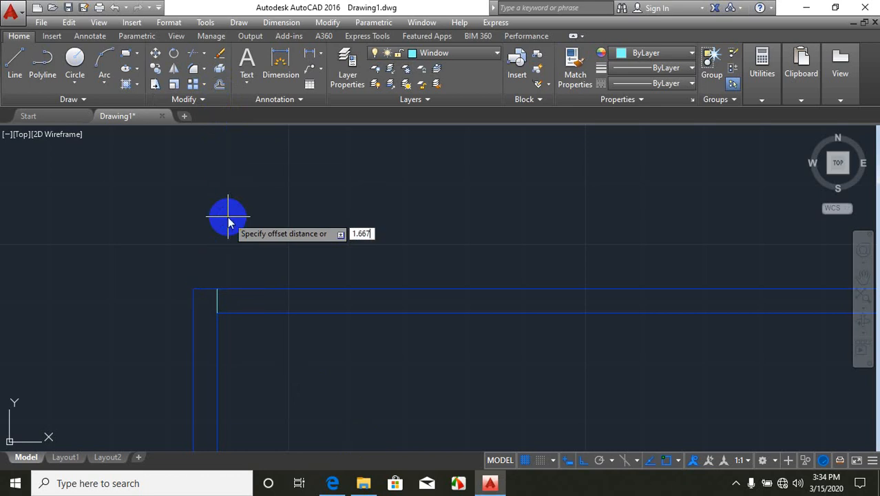
text(1.667)
key(Return)
click(218, 298)
click(317, 295)
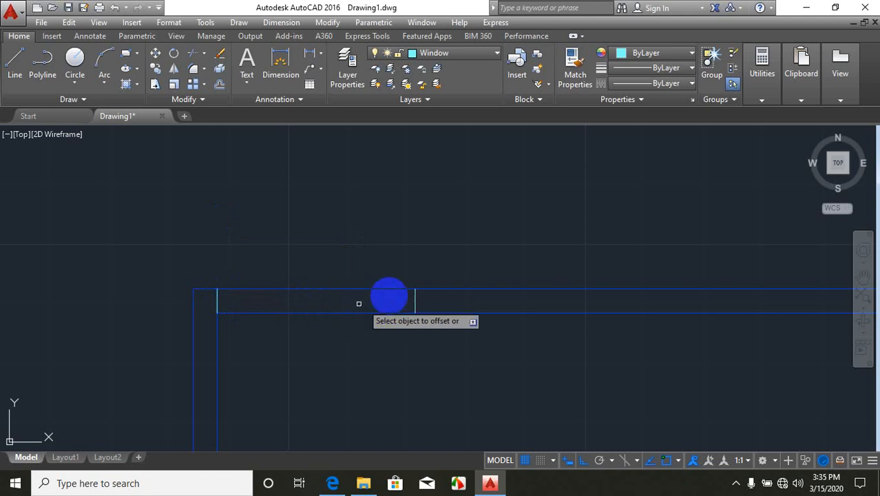
click(414, 298)
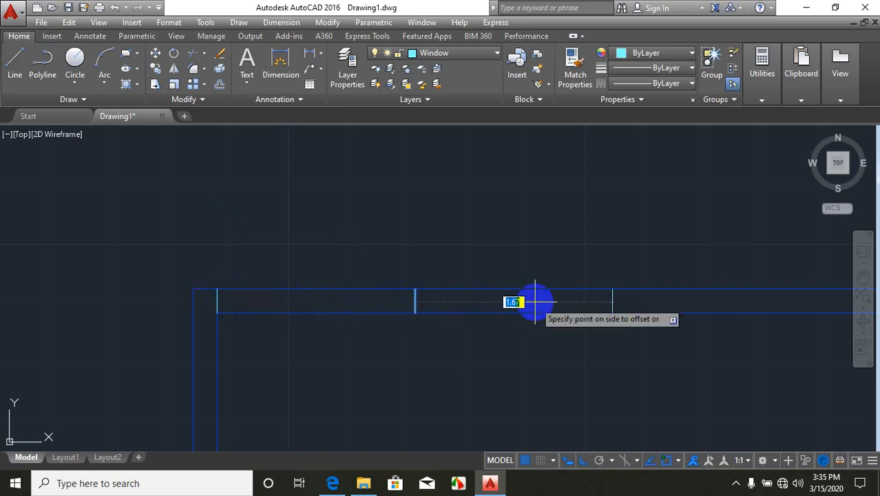
click(534, 301)
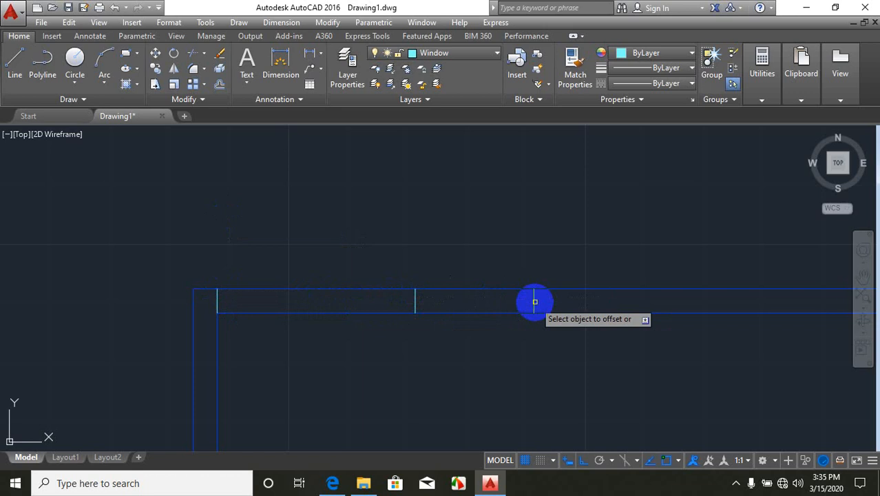
- Offset the first window's right side line 1.667 to the right, and offset that copy right by about 1 for the second window
click(534, 302)
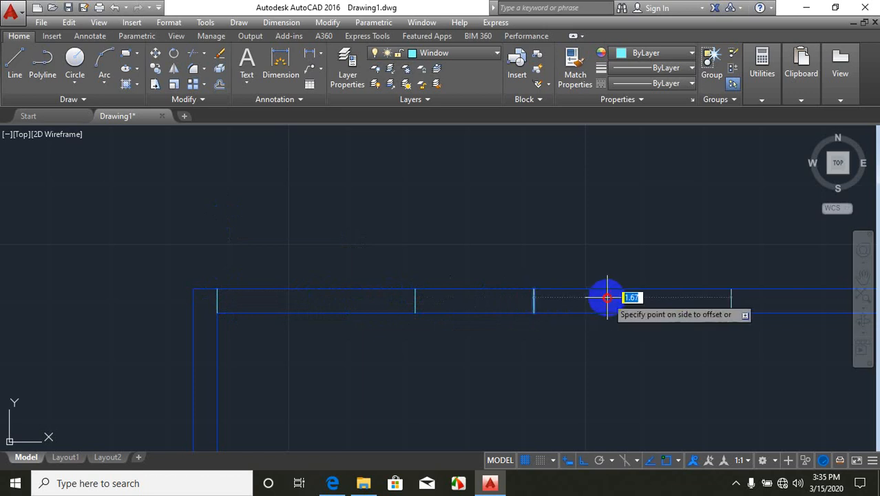
click(603, 296)
scroll(406, 372, down, 2)
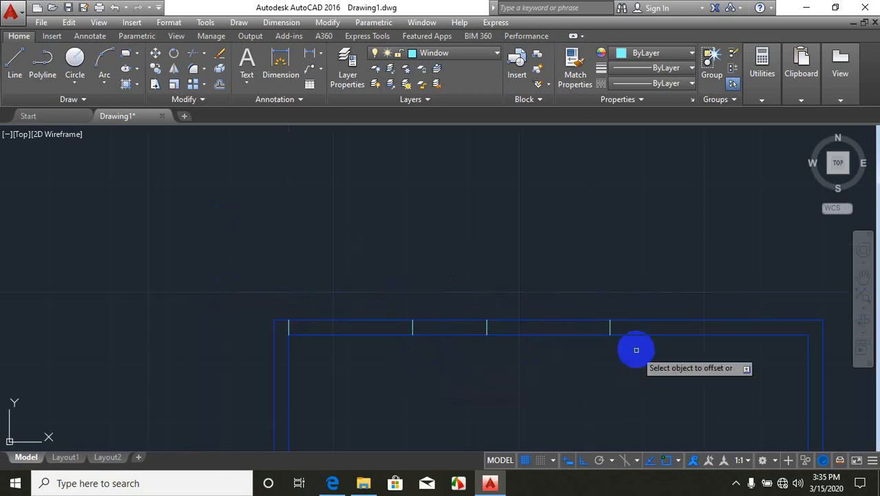
click(610, 328)
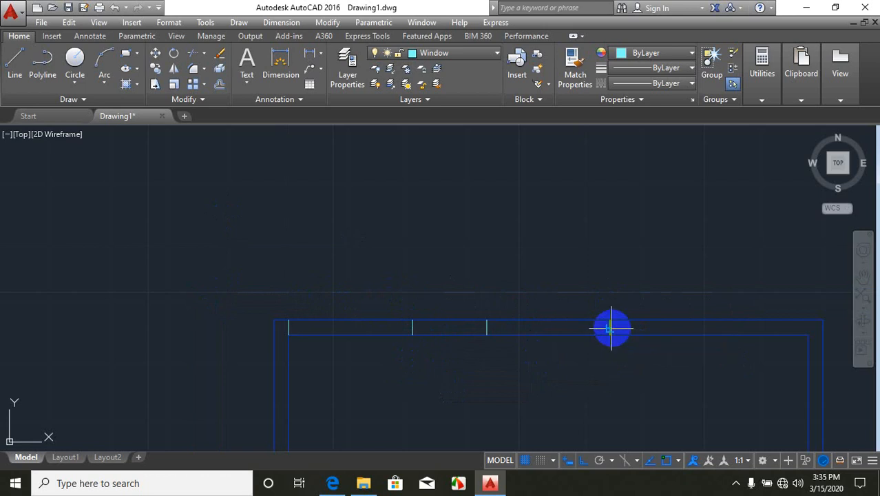
click(652, 321)
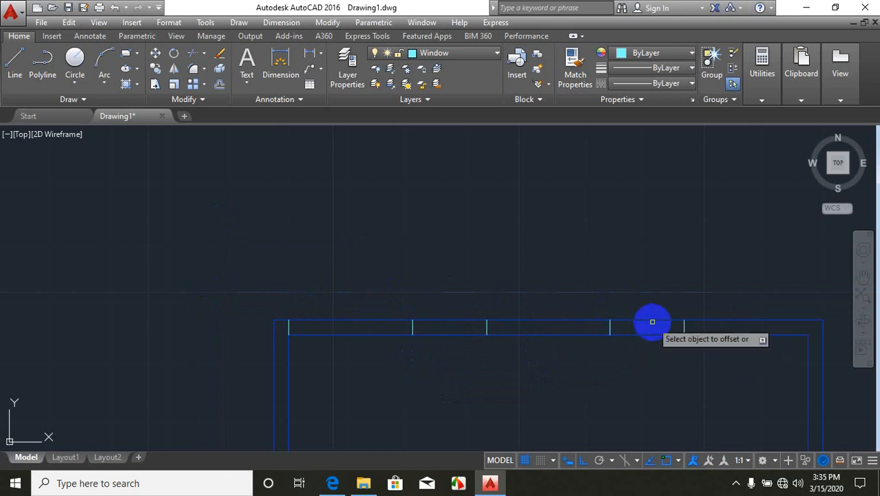
- Offset each top-wall window's left side line to the right to place a line midway between its two side lines
scroll(669, 335, up, 2)
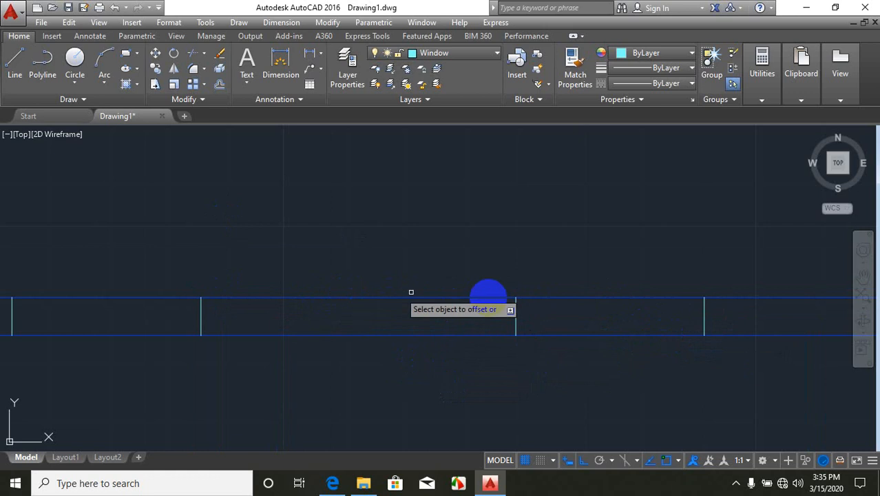
scroll(487, 299, down, 4)
scroll(348, 307, up, 4)
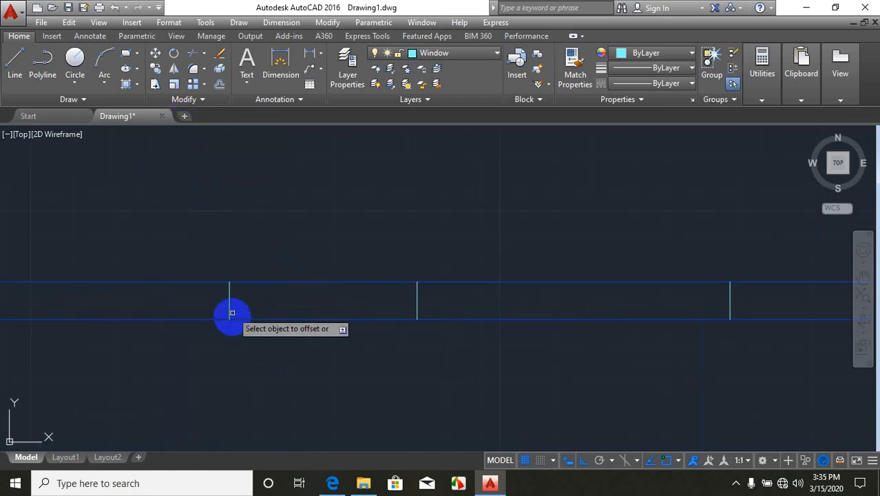
click(230, 296)
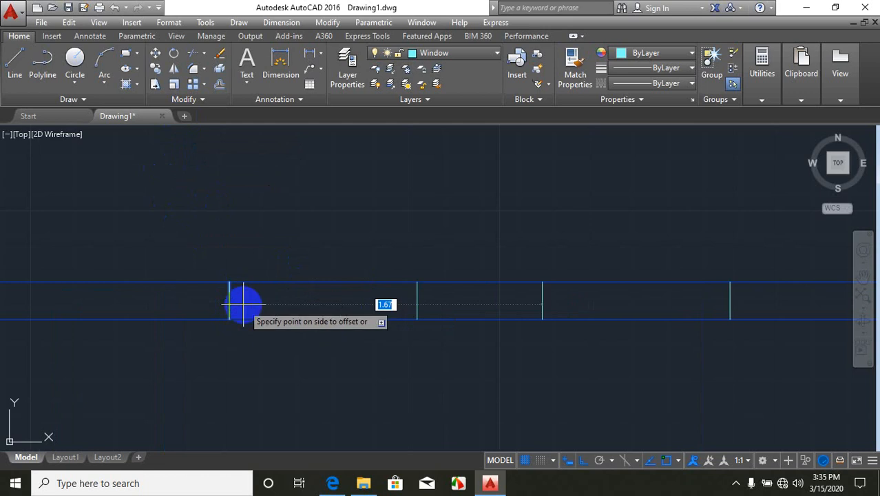
key(Return)
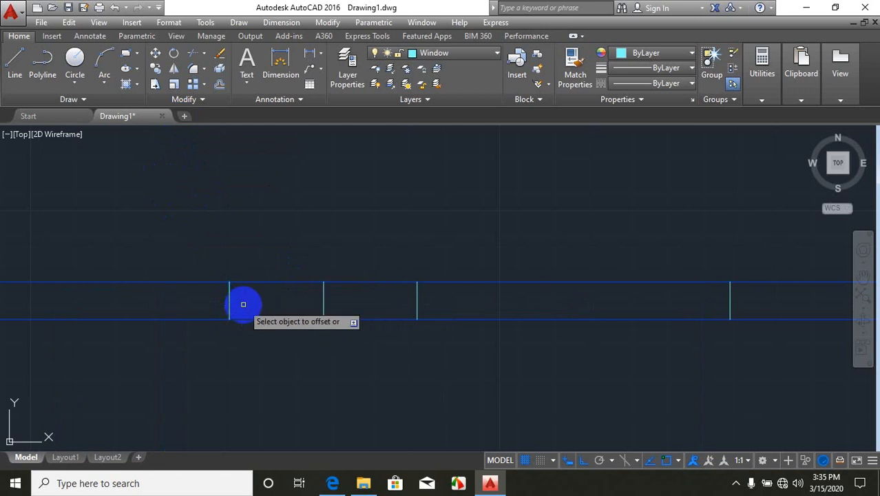
scroll(236, 338, down, 4)
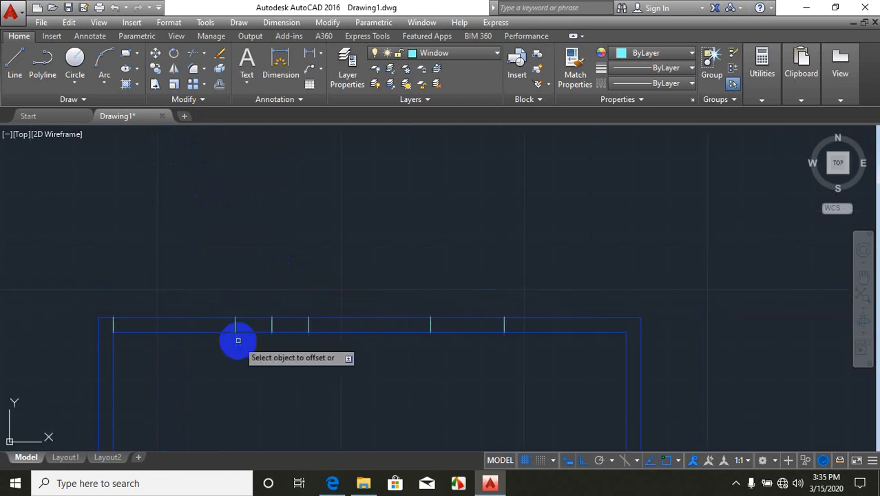
click(433, 323)
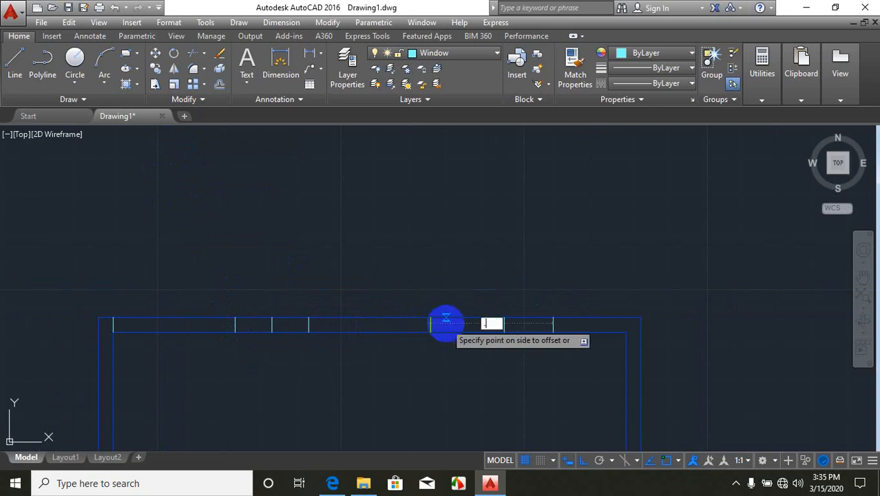
click(446, 323)
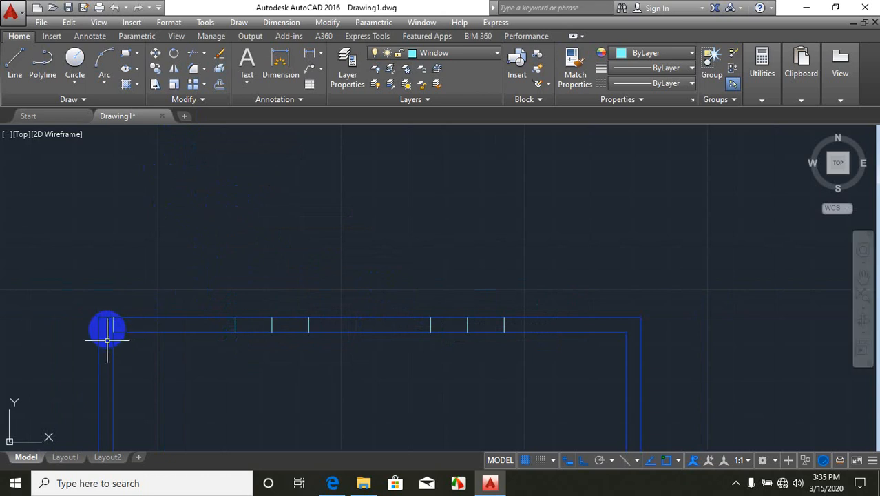
- Delete the short vertical reference line in the top wall at the room's inner upper-left corner
click(118, 316)
click(117, 324)
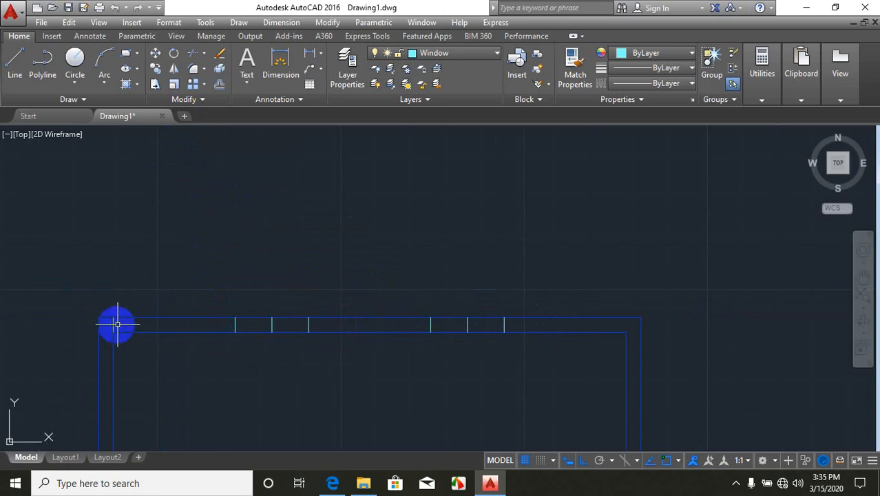
click(113, 324)
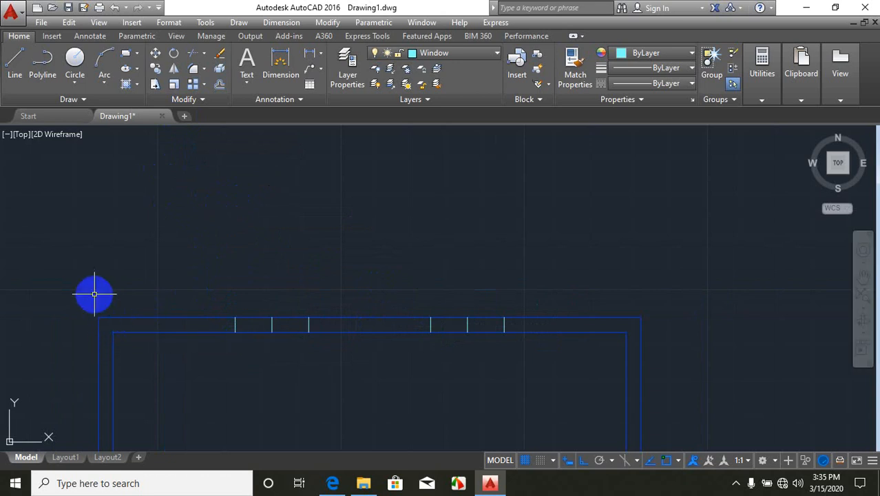
- Draw a horizontal line through the middle of the first top-wall window, from the midpoint of its left side to its right side
click(15, 66)
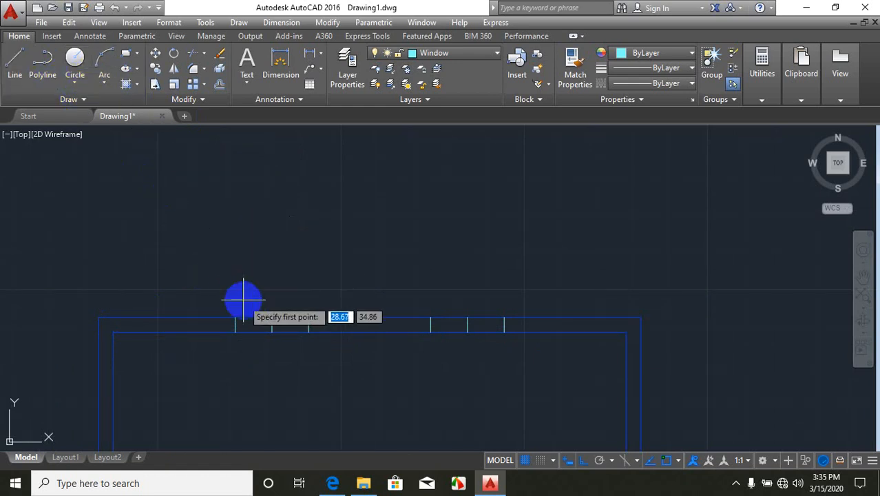
scroll(235, 324, up, 4)
click(235, 324)
click(420, 324)
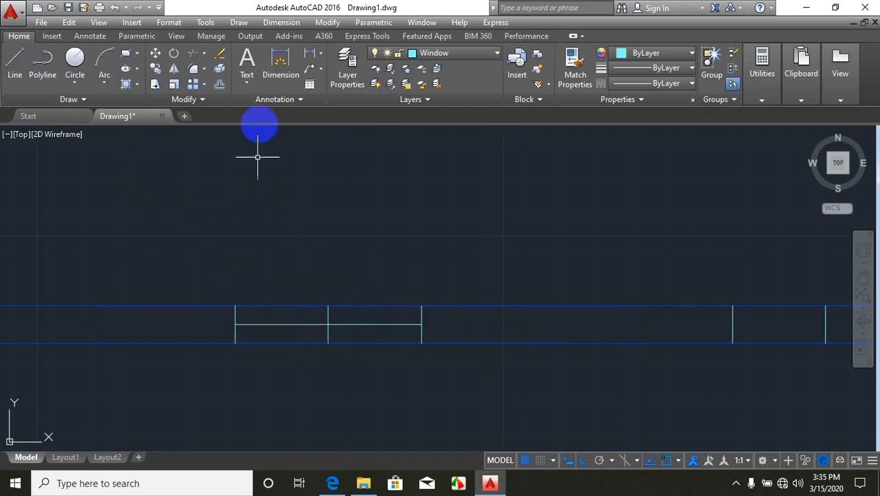
- Offset the first window's horizontal middle line by .05 both upward and downward
click(219, 84)
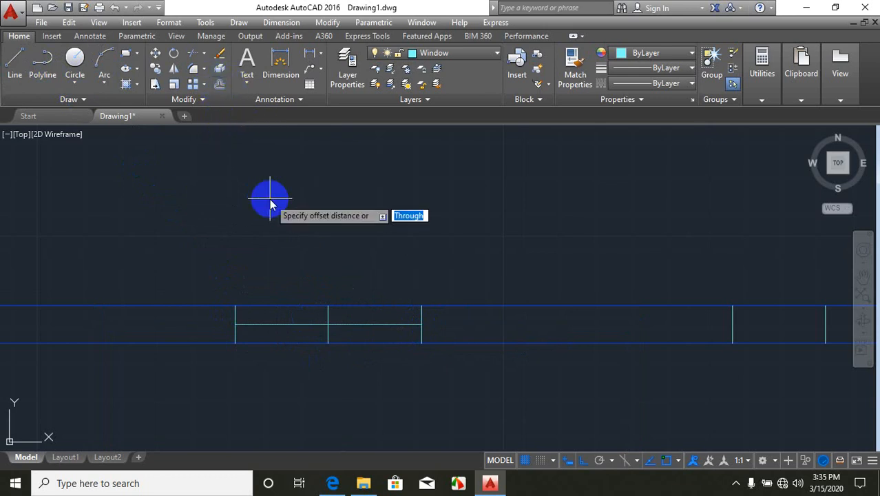
text(.05)
key(Return)
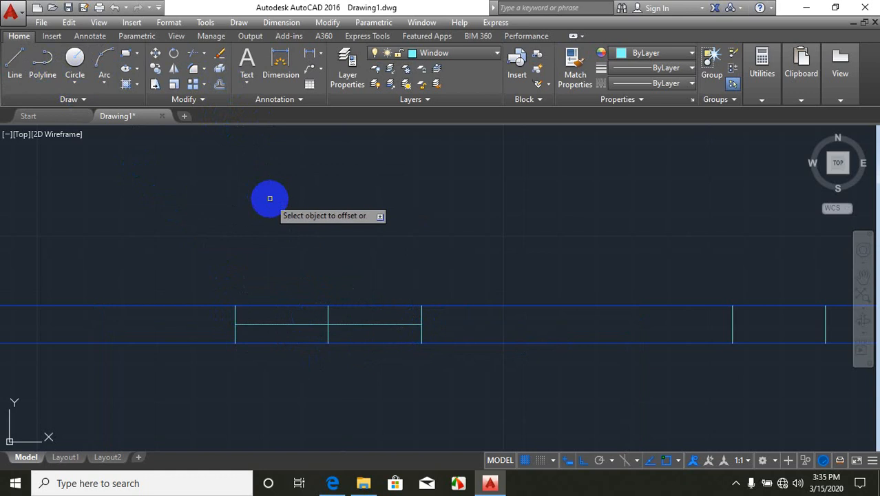
click(274, 327)
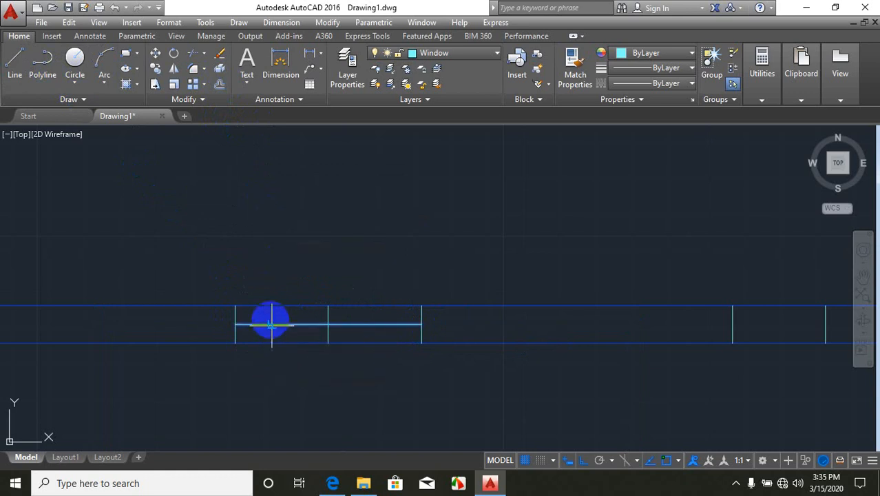
click(264, 298)
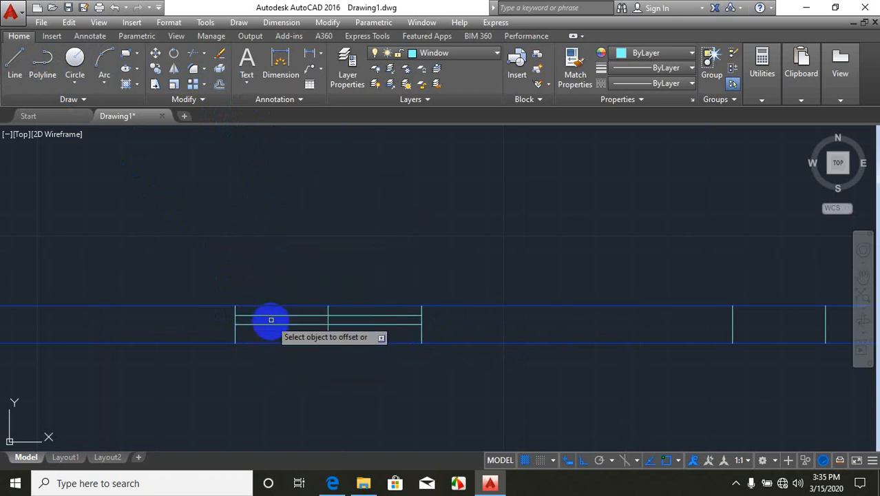
click(272, 323)
click(272, 386)
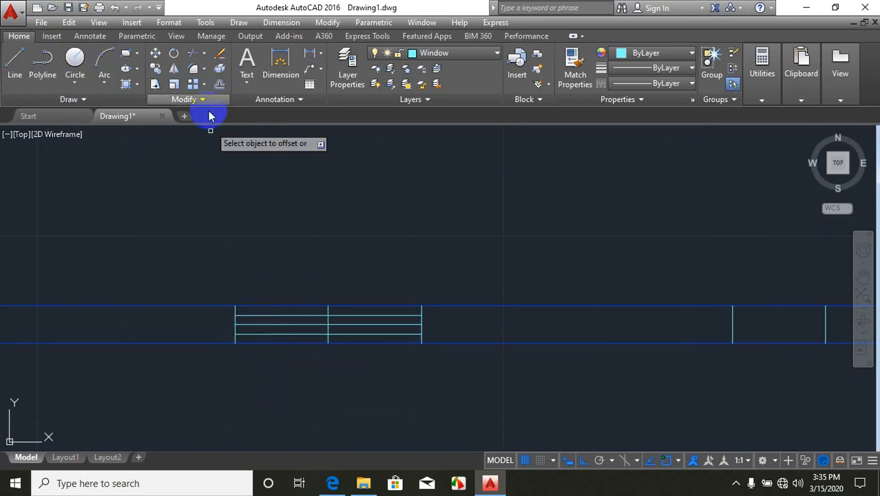
- Trim the wall lines across the first window opening and the ends of its middle vertical line beyond the outer window lines
click(193, 55)
right_click(215, 164)
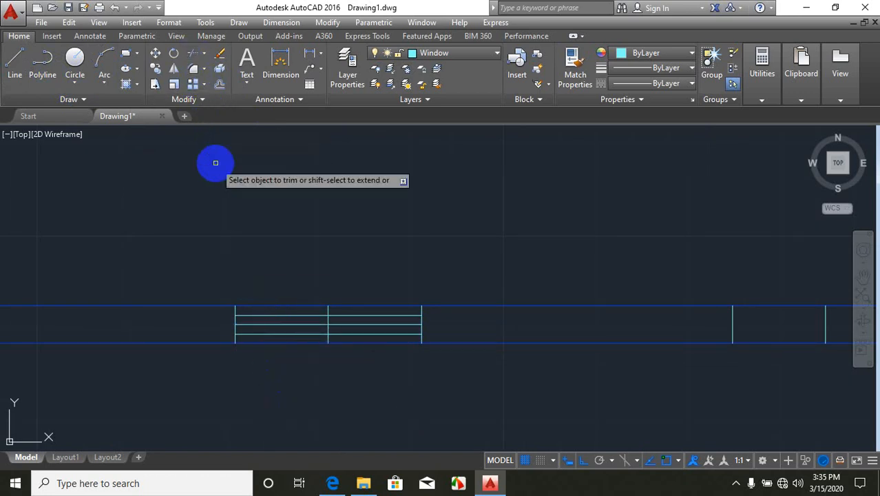
click(383, 301)
drag(312, 308, 311, 308)
drag(352, 370, 315, 334)
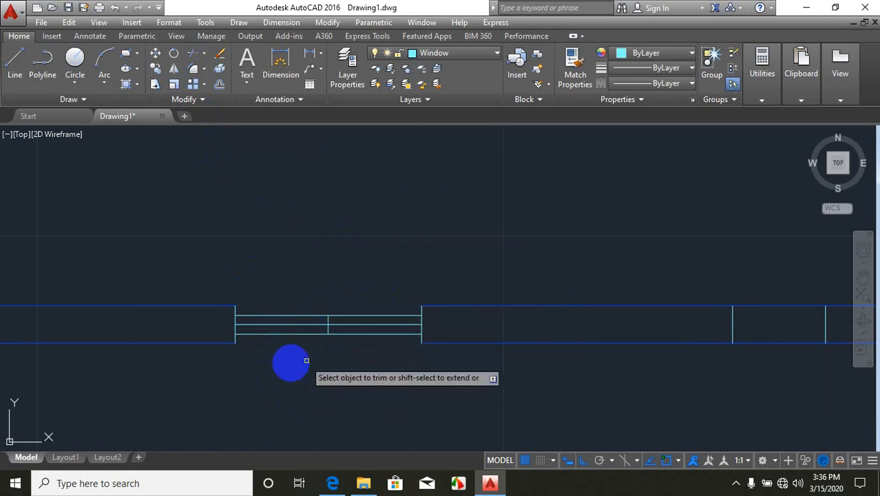
scroll(290, 362, down, 3)
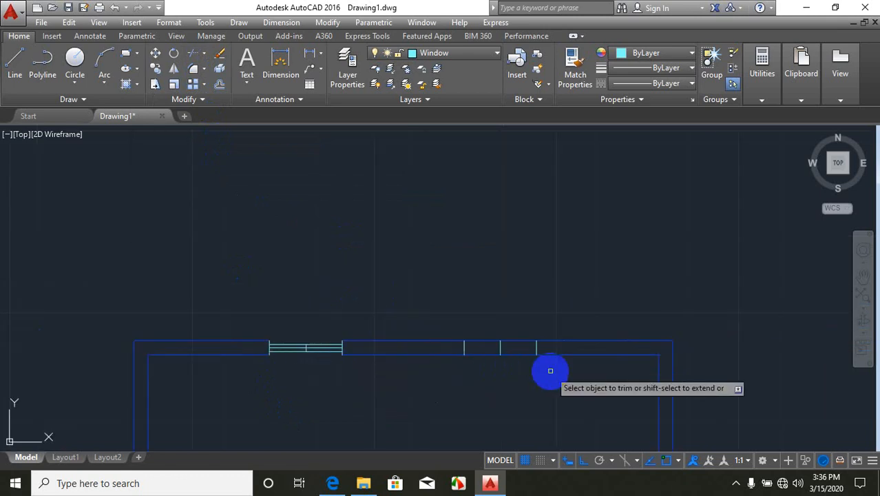
scroll(552, 368, up, 4)
click(8, 67)
scroll(501, 408, down, 4)
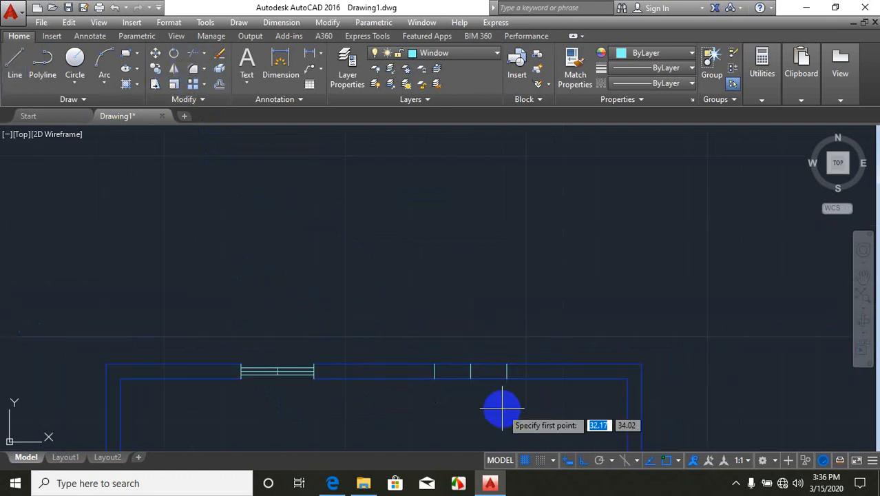
scroll(257, 388, up, 4)
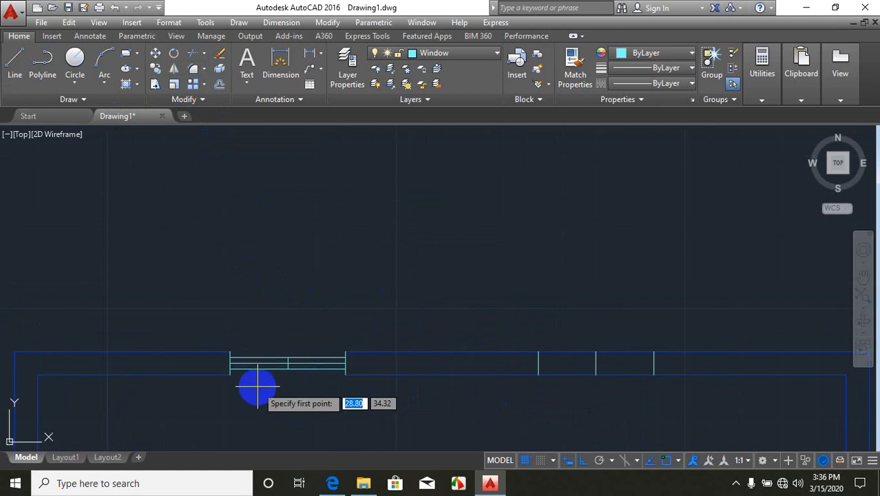
key(Escape)
- Copy the first window's three horizontal lines into the second top-wall window, using the window's lower-left corner as base point
mouse_move(255, 382)
mouse_down()
mouse_move(255, 299)
mouse_move(253, 382)
mouse_up()
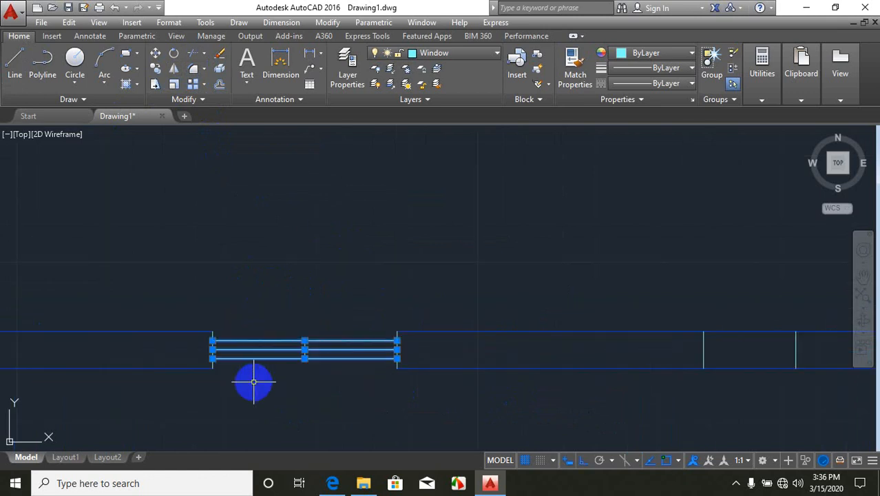
click(157, 69)
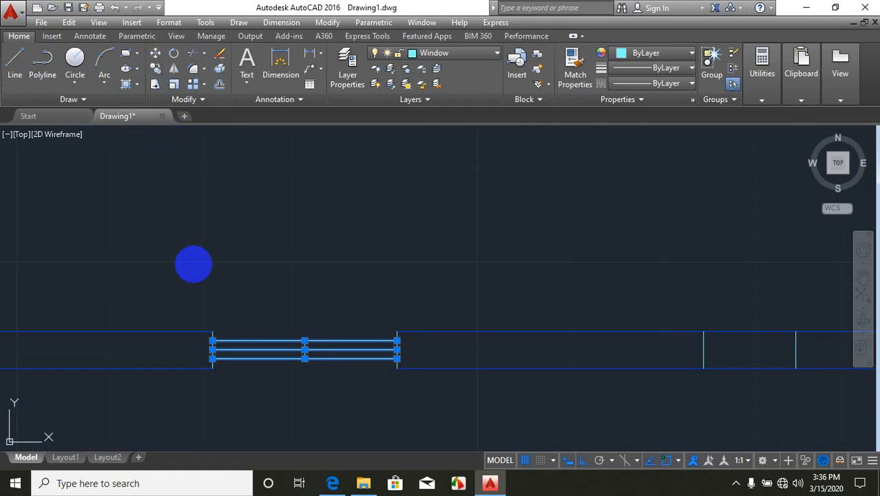
click(212, 369)
scroll(151, 365, down, 3)
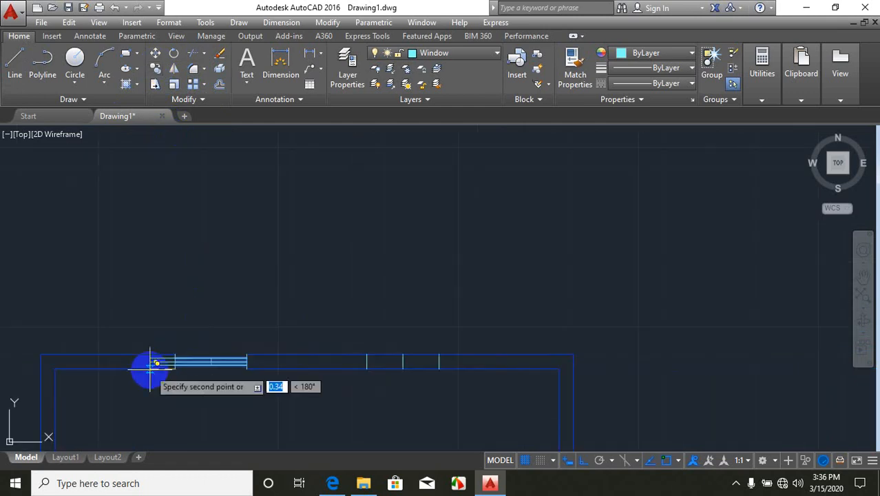
scroll(303, 364, up, 4)
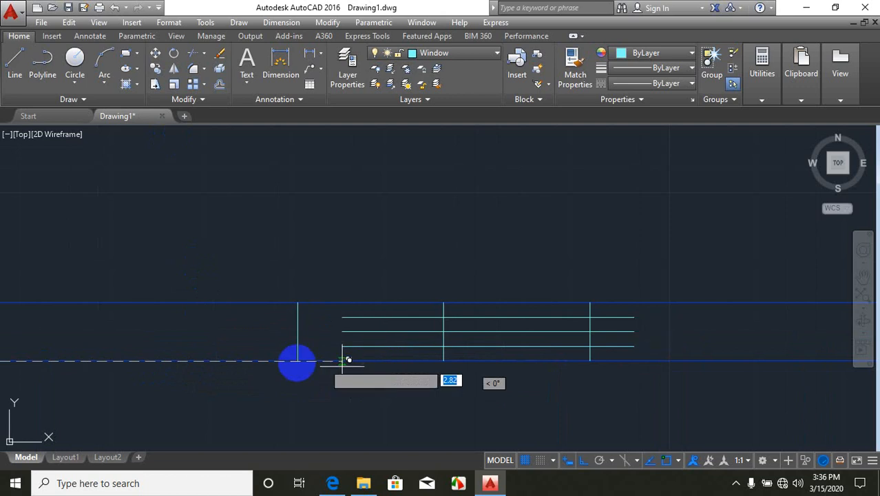
key(Escape)
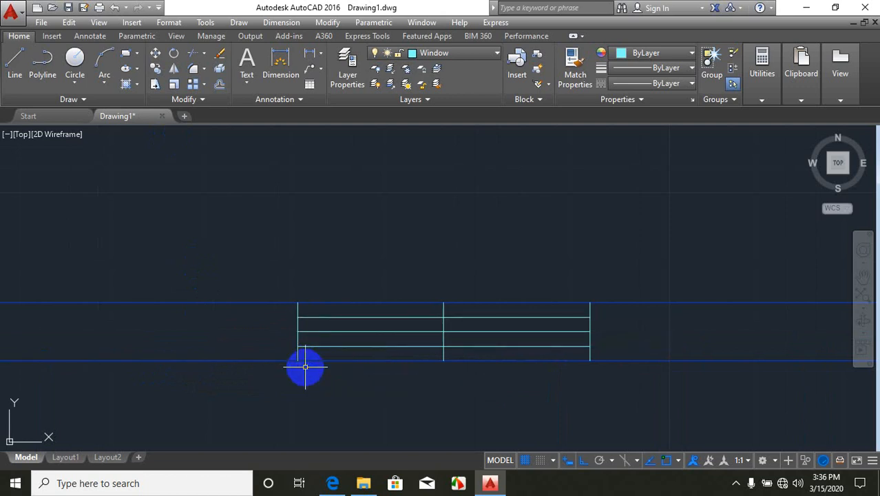
- Trim the wall lines across the second window opening and the ends of its middle vertical line beyond the outer window lines
click(191, 55)
key(Return)
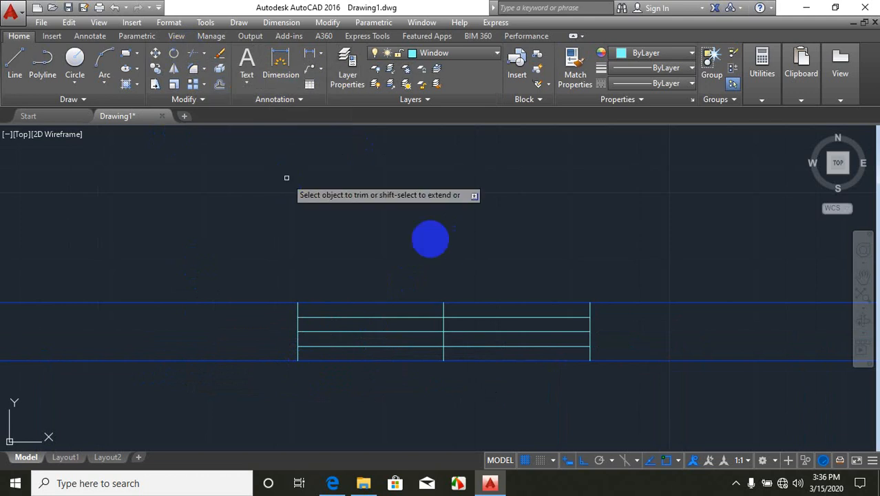
click(490, 270)
click(399, 309)
click(463, 378)
click(421, 351)
scroll(420, 344, down, 10)
scroll(425, 291, down, 4)
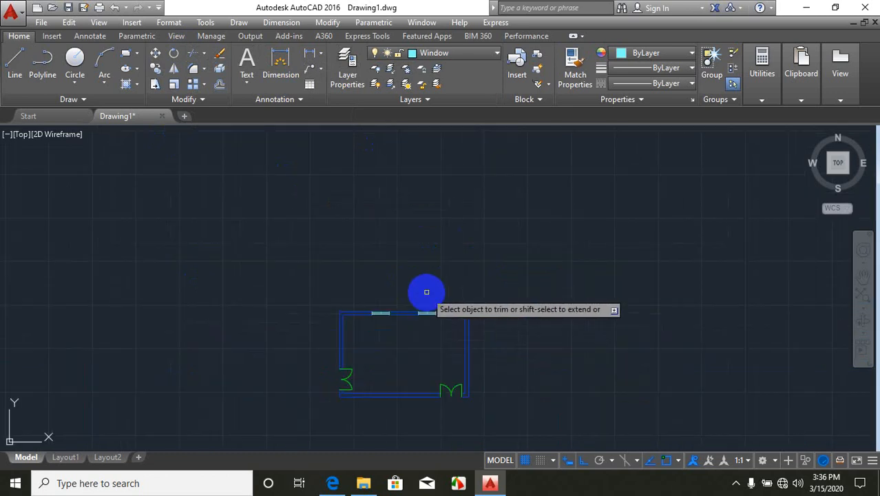
click(399, 361)
scroll(403, 358, up, 2)
scroll(397, 362, up, 2)
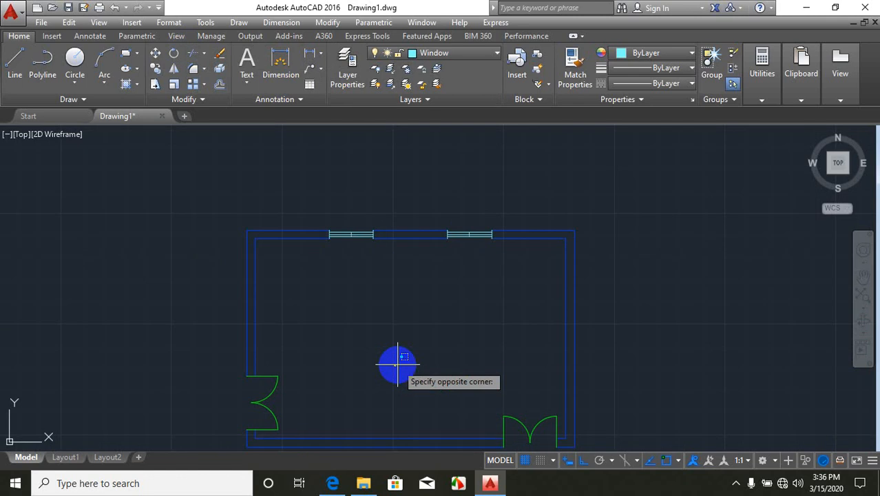
click(406, 322)
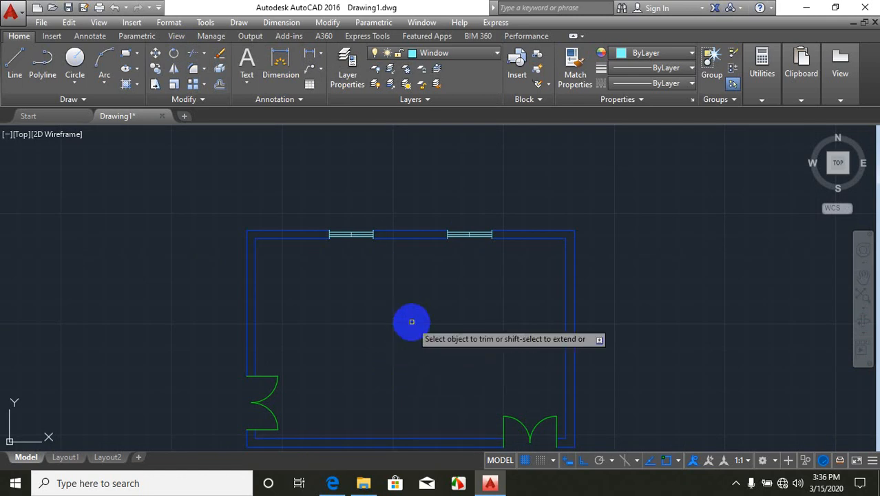
- Make D the current layer and dimension the room's inner width, placing the dimension above the top wall
click(451, 54)
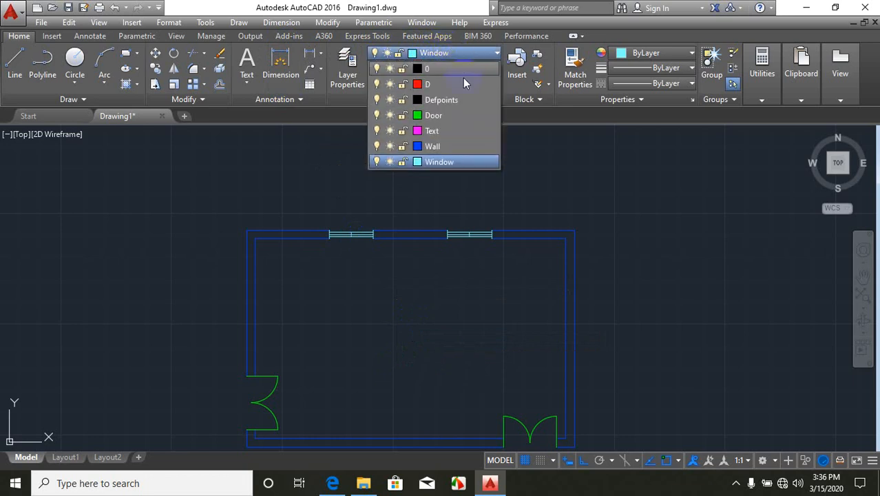
click(464, 81)
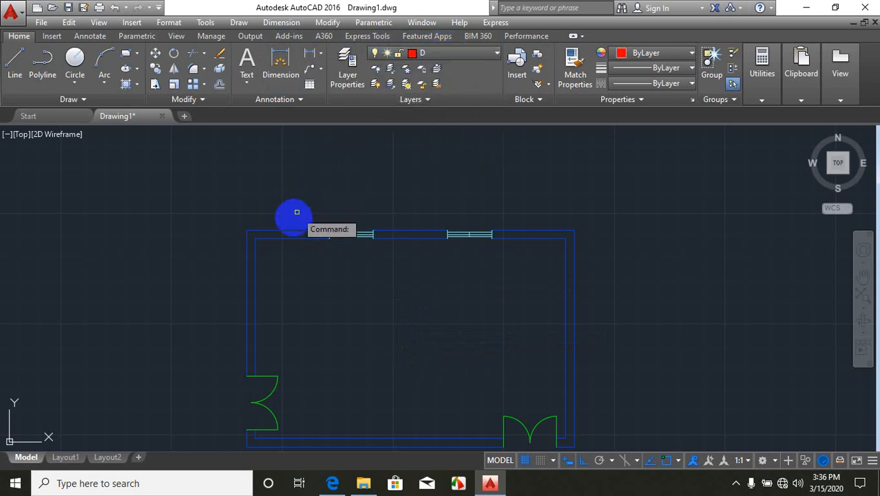
click(309, 80)
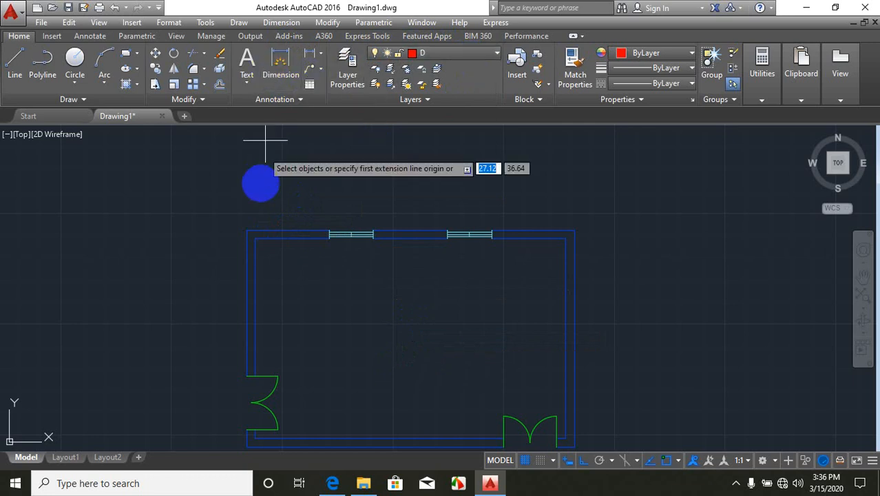
click(255, 238)
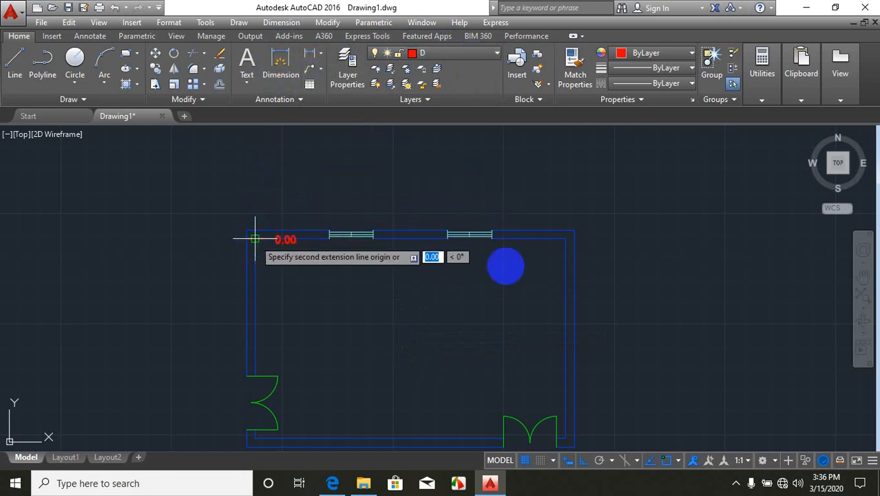
click(565, 238)
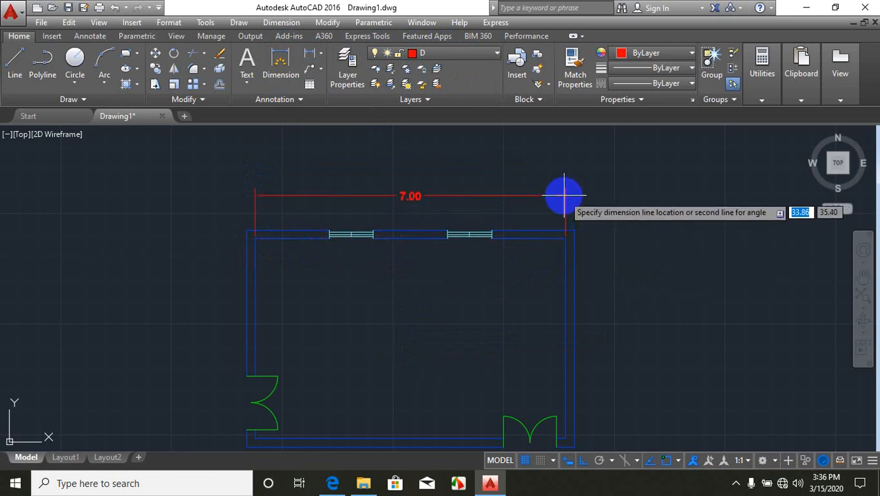
click(565, 195)
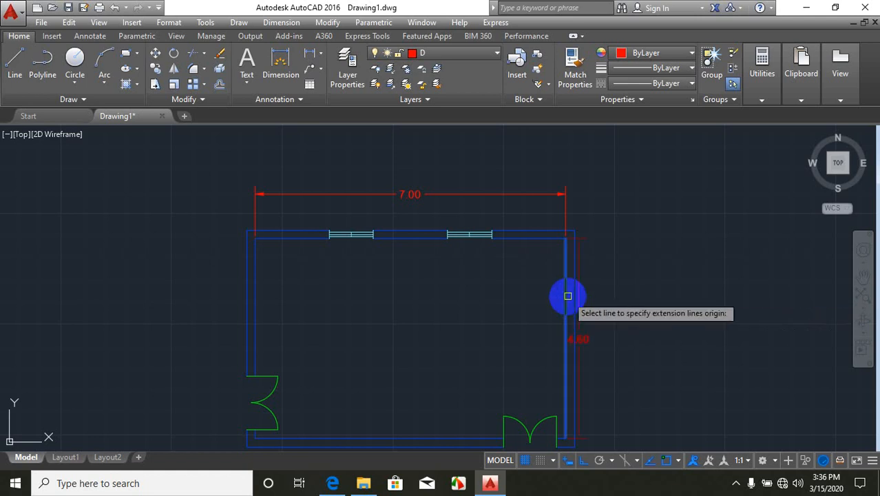
- Dimension the inner line of the right wall, placing the dimension outside the room
scroll(567, 296, up, 4)
scroll(568, 296, down, 4)
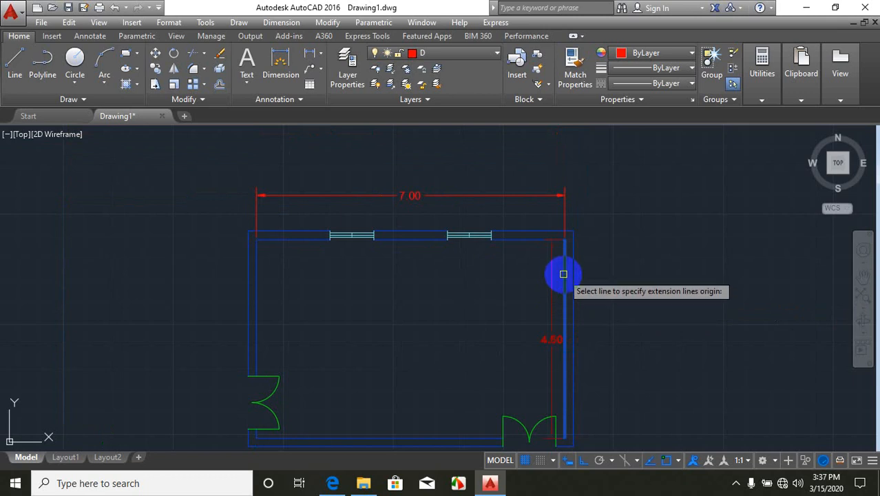
click(563, 274)
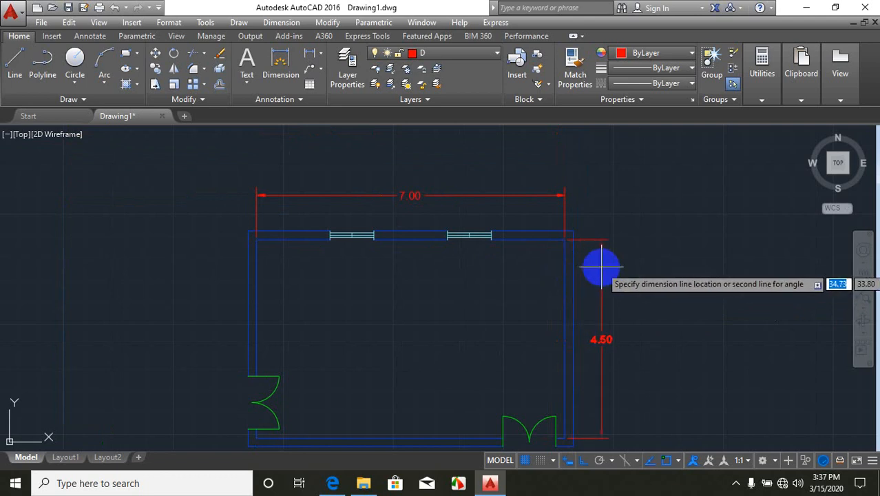
click(594, 271)
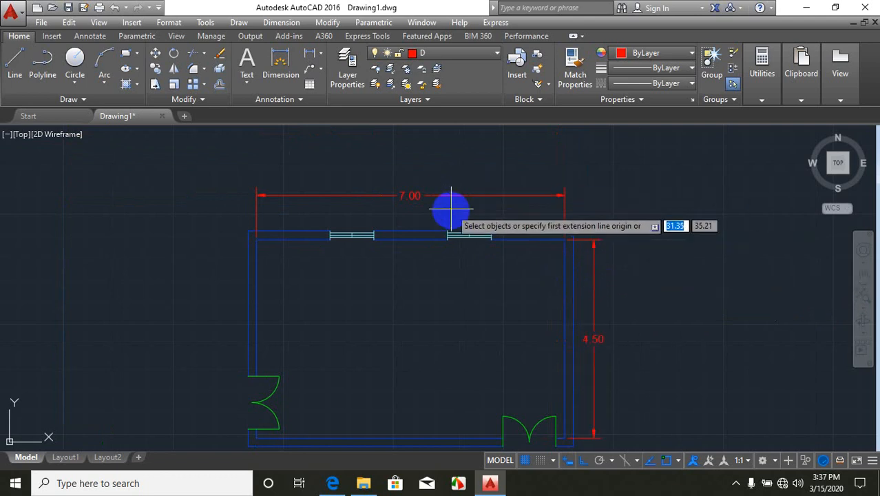
- Dimension the width of the second top-wall window, placing the dimension between the wall and the overall width dimension
scroll(452, 207, up, 3)
click(432, 294)
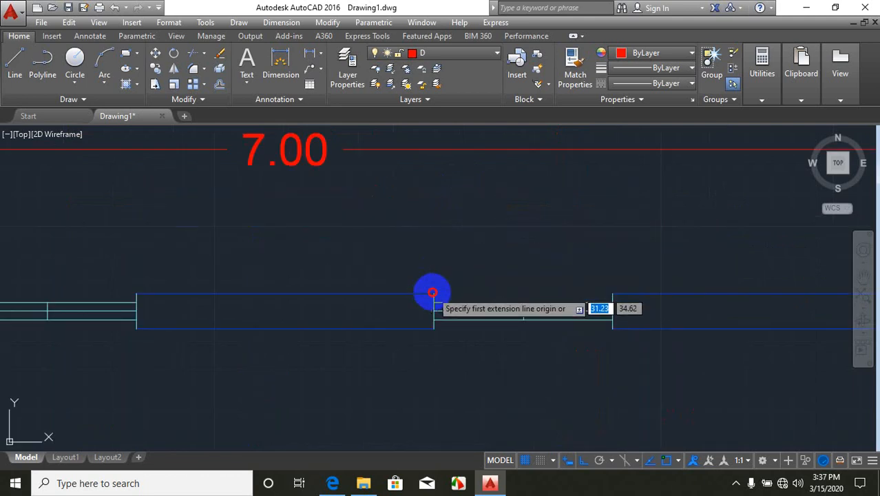
click(612, 295)
click(611, 251)
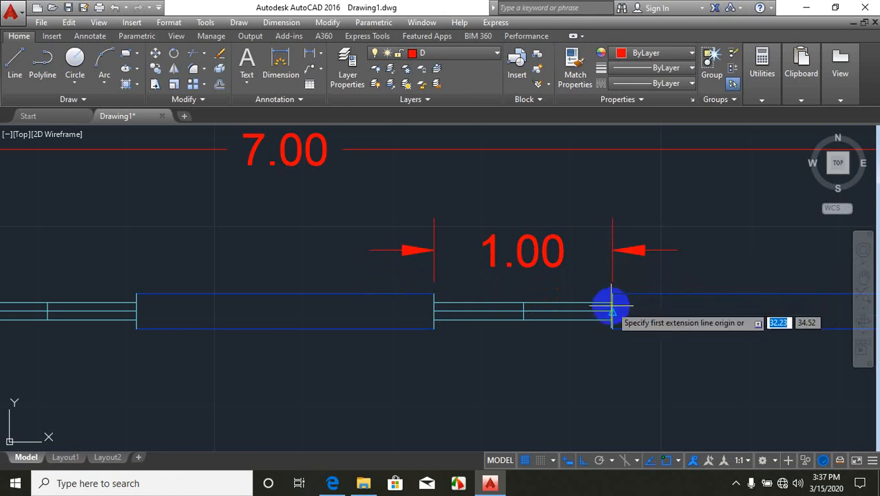
scroll(608, 305, down, 8)
scroll(610, 305, down, 2)
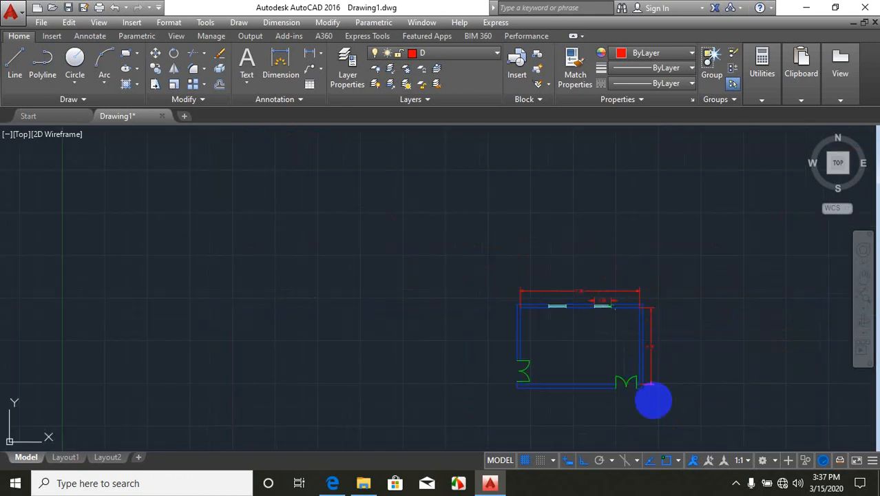
- Dimension the width of the double-door opening in the bottom wall, placing the dimension just below the wall
scroll(653, 400, up, 6)
click(494, 354)
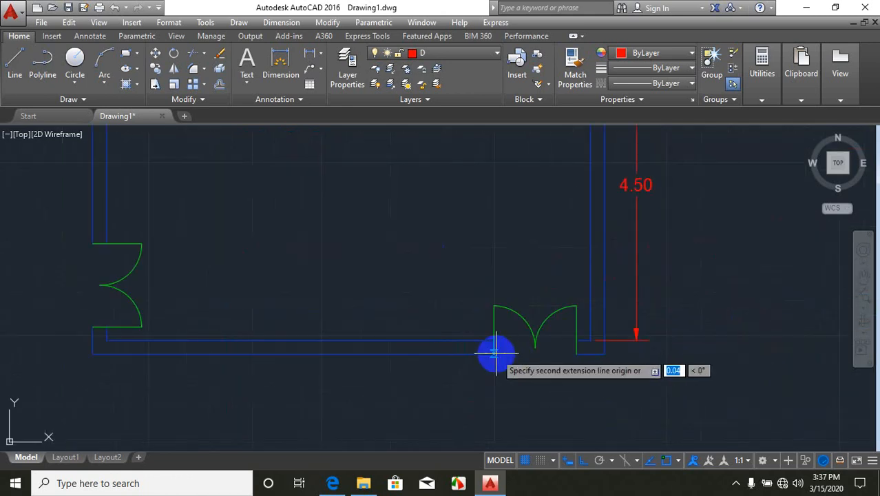
click(575, 354)
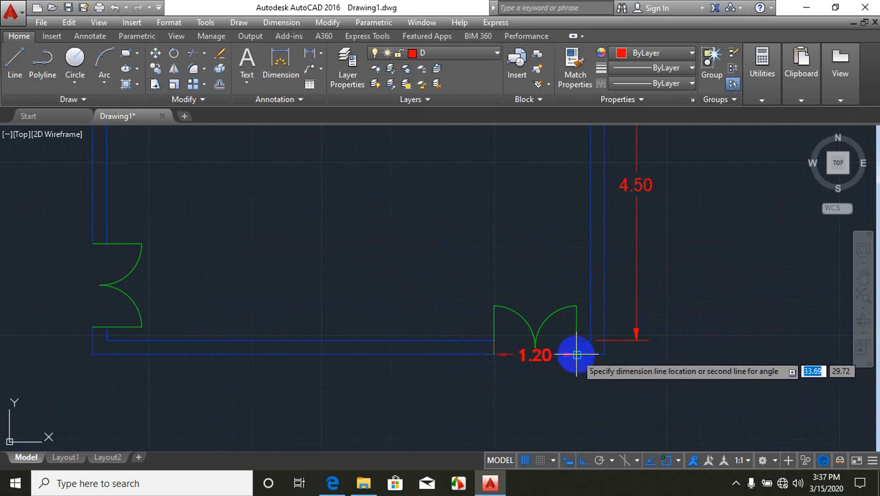
click(580, 364)
scroll(571, 398, down, 5)
scroll(571, 398, up, 2)
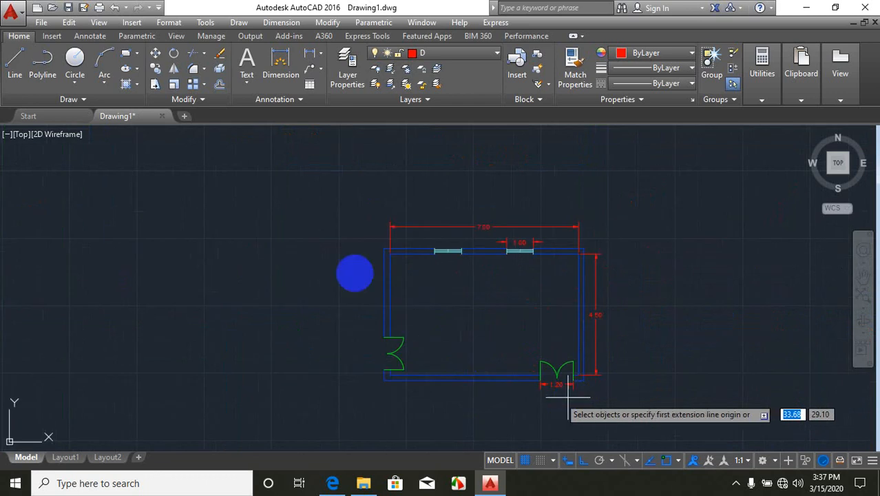
- Make Text the current layer and add the multiline text "Sitting/Dining" inside the room, below the top wall
click(449, 55)
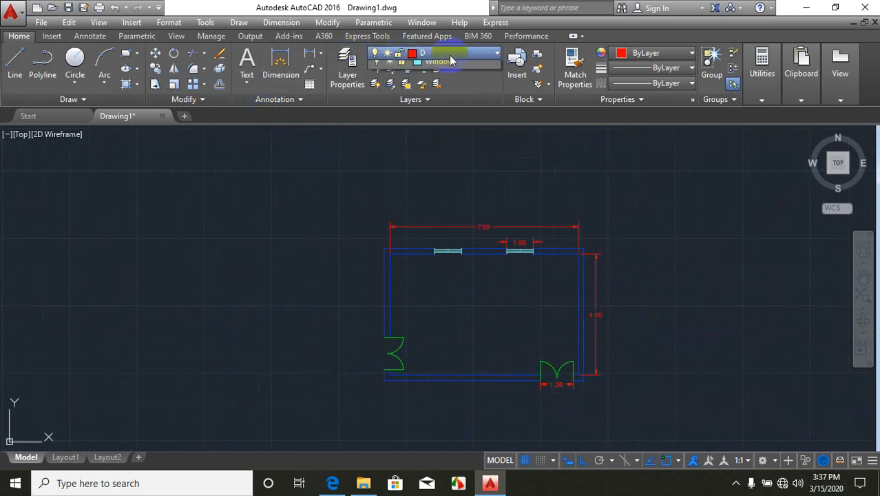
click(447, 129)
click(246, 81)
click(269, 105)
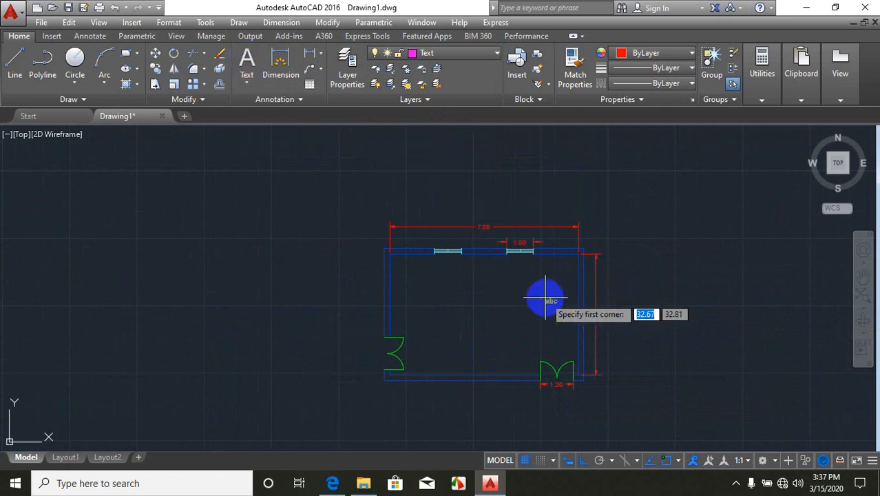
scroll(541, 294, up, 4)
click(596, 205)
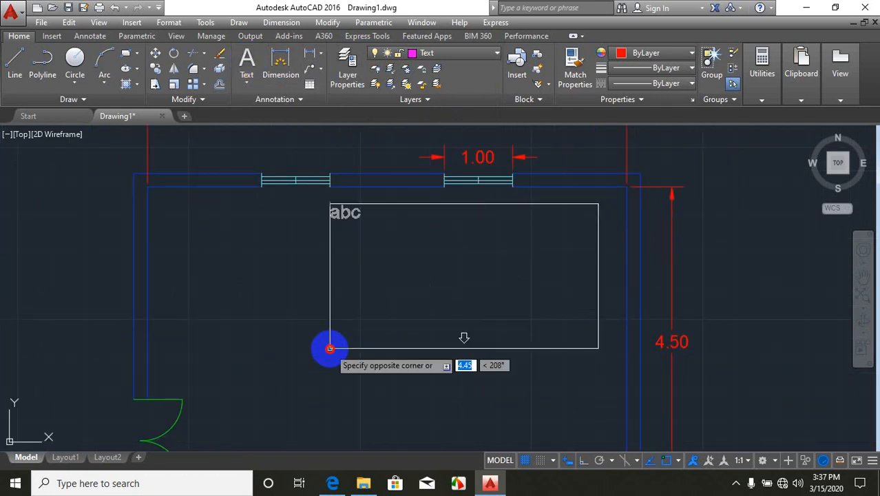
click(209, 429)
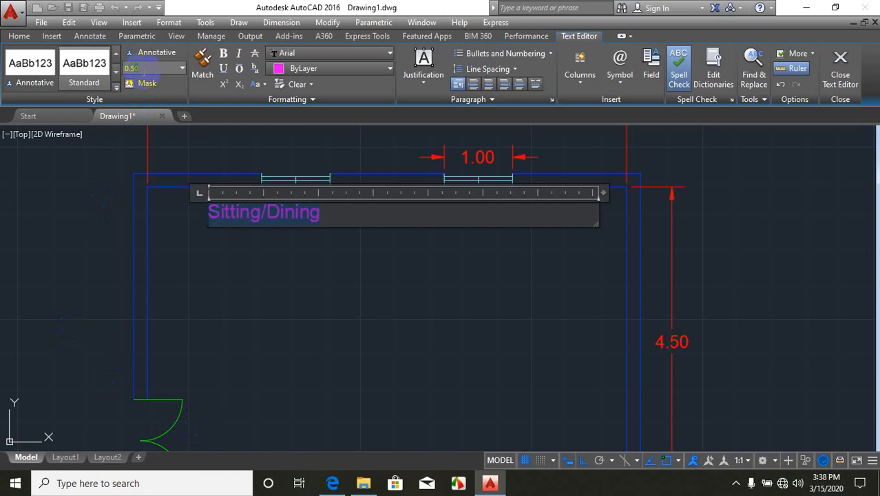
- Set the height of the room label text to 0.55, make it bold and finish editing it
key(Return)
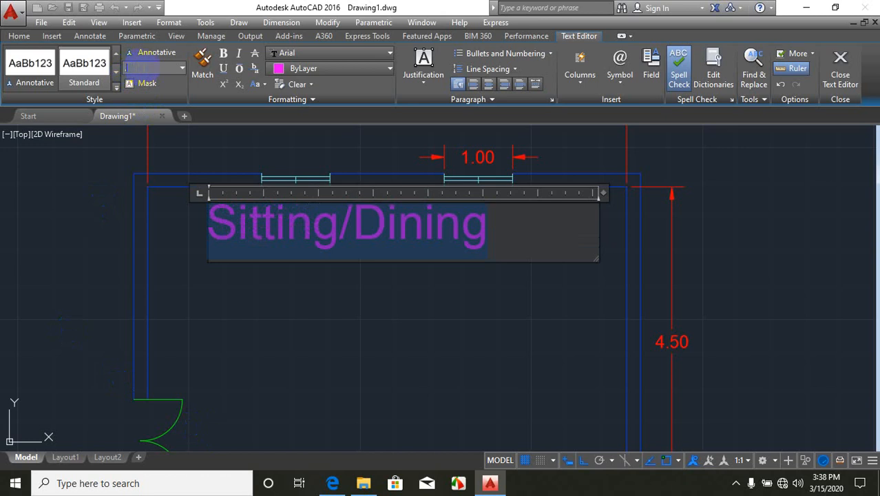
key(Return)
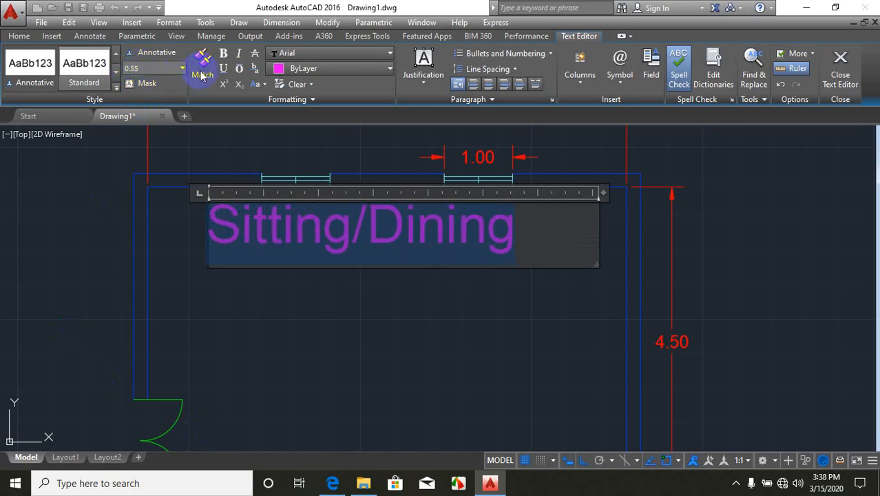
click(224, 53)
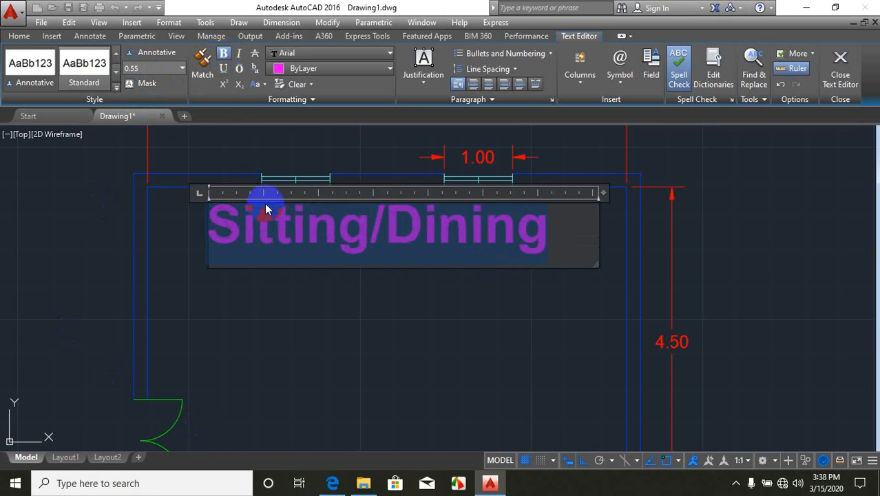
click(346, 351)
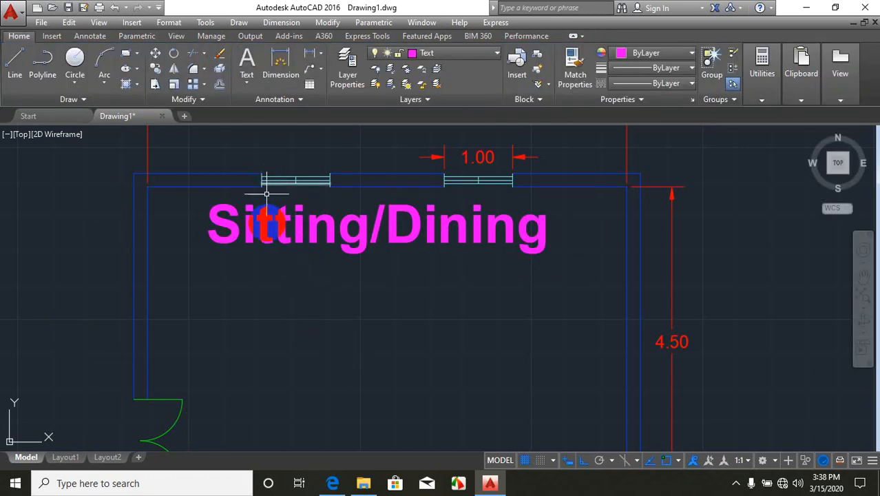
- Move the Sitting/Dining label straight down to about the middle of the room and deselect it
click(269, 229)
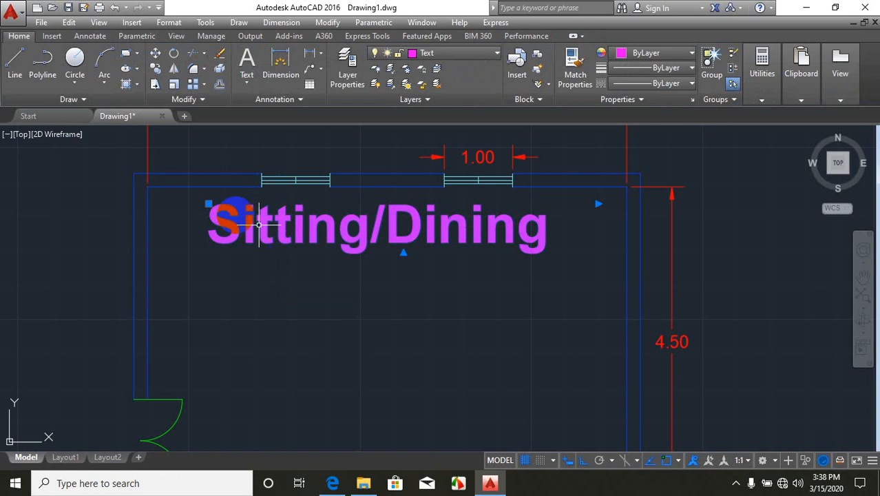
click(208, 203)
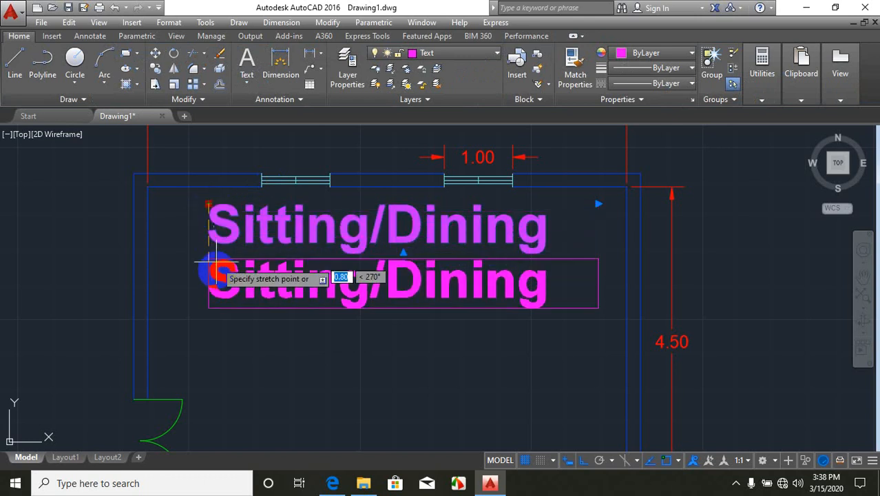
click(214, 303)
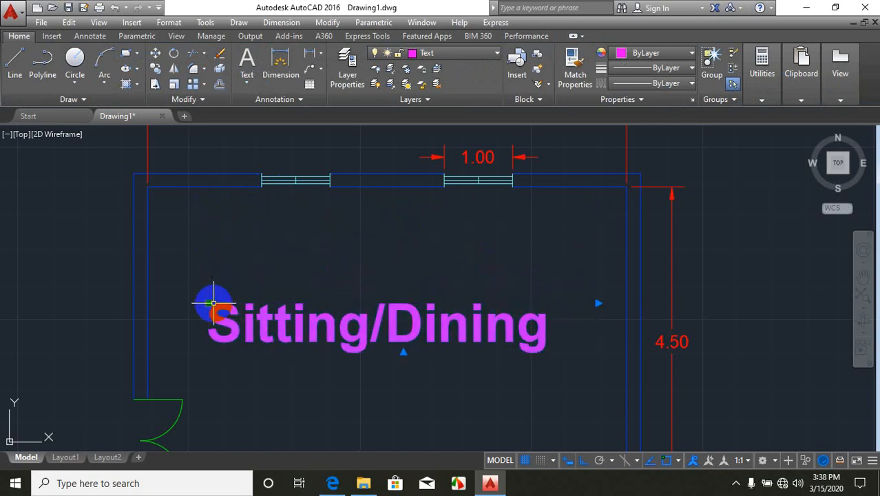
key(Escape)
scroll(290, 252, down, 4)
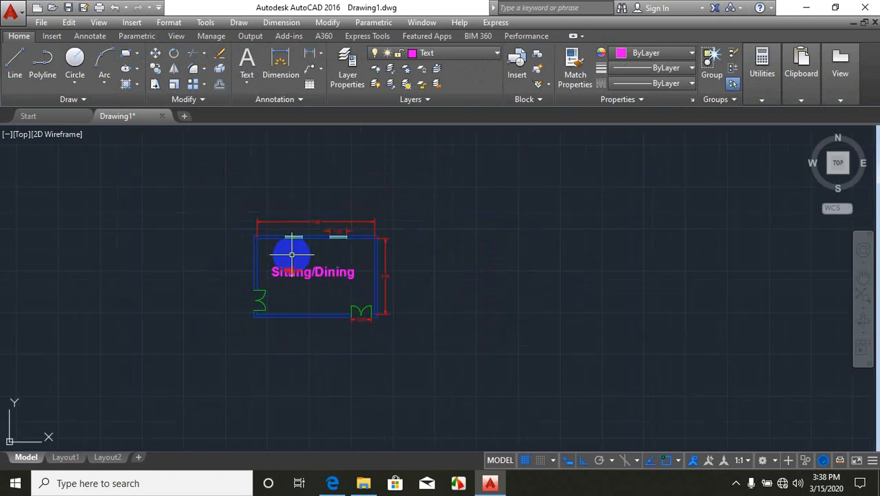
scroll(267, 251, up, 4)
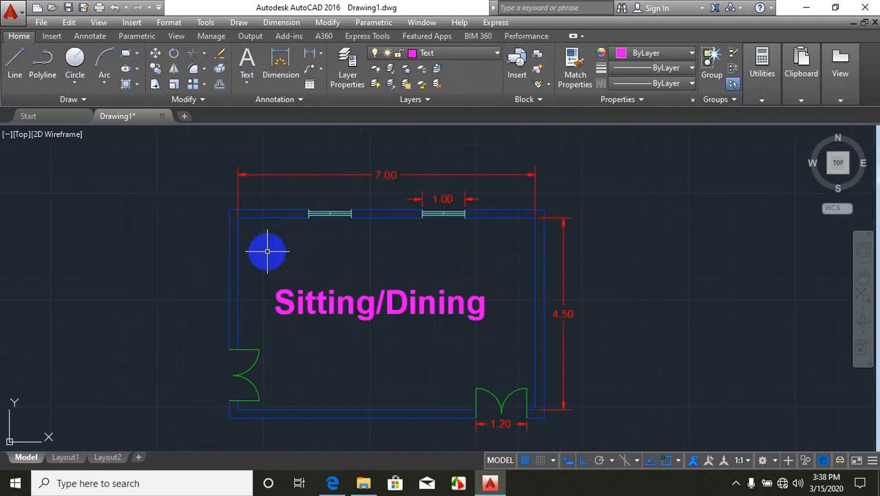